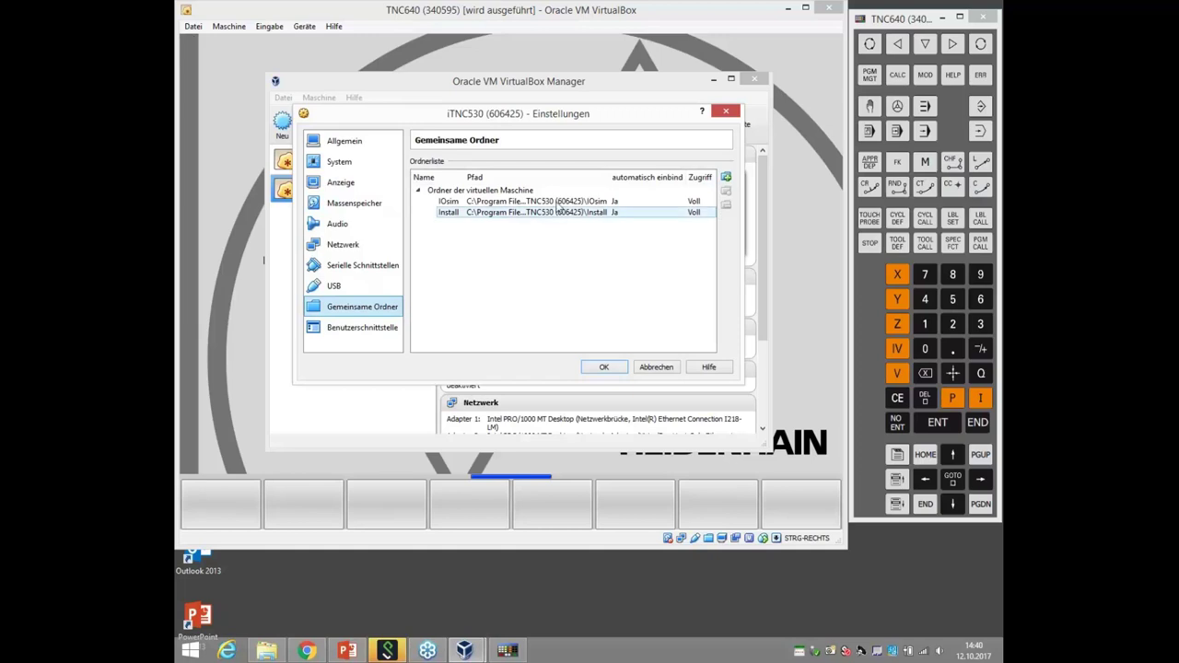
Accept the iTNC530 machine settings, return to the TNC640 machine, and acknowledge its demo-version notice and power interruption message.
left_click(605, 366)
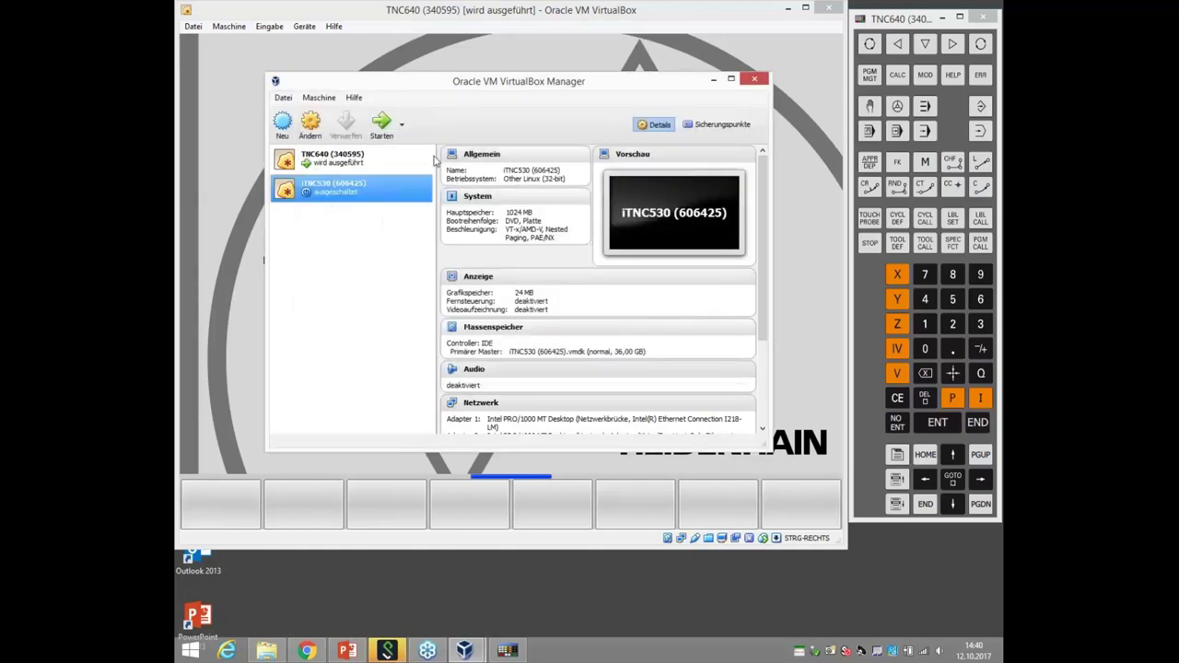
left_click(263, 261)
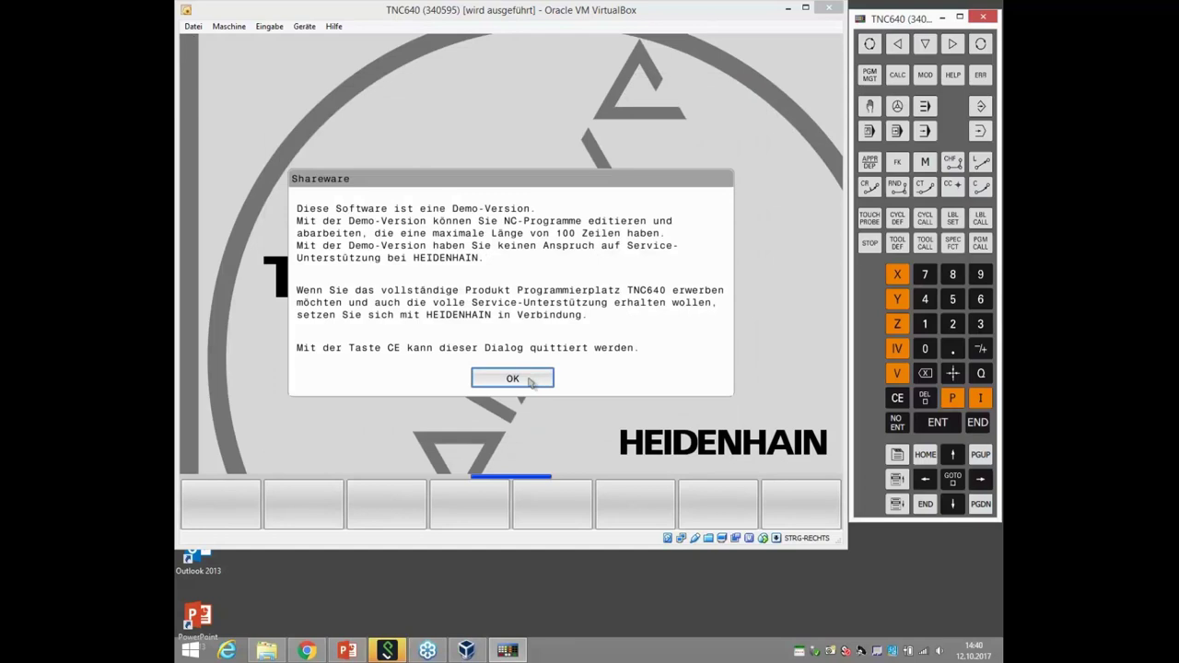
left_click(530, 380)
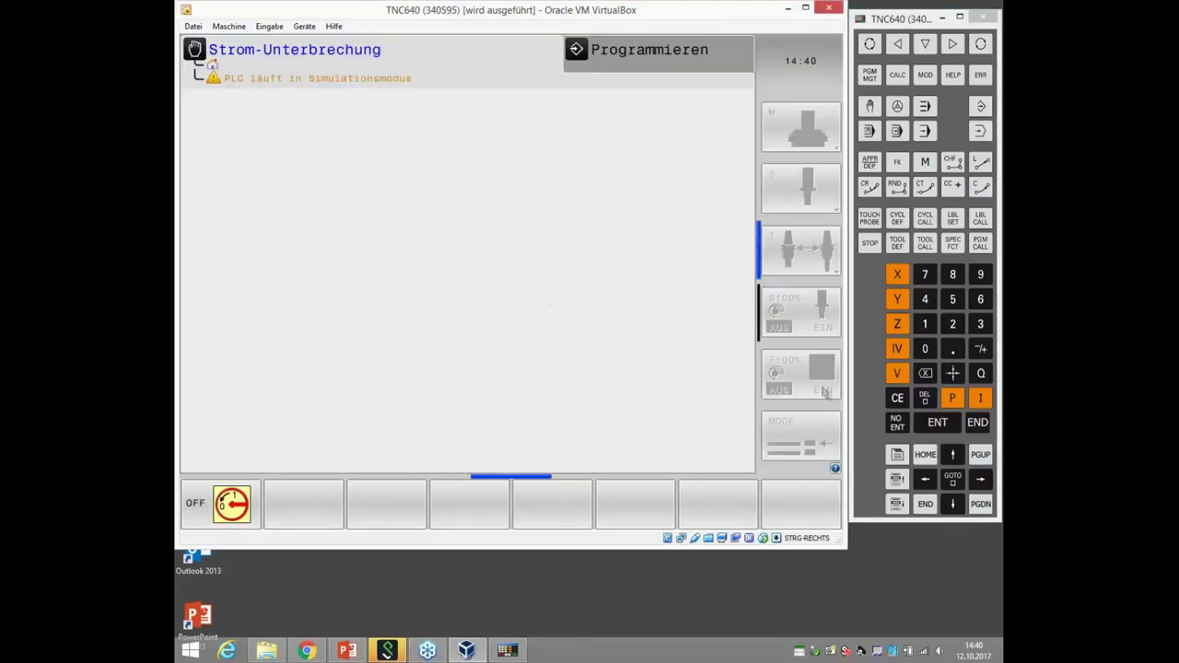
left_click(895, 398)
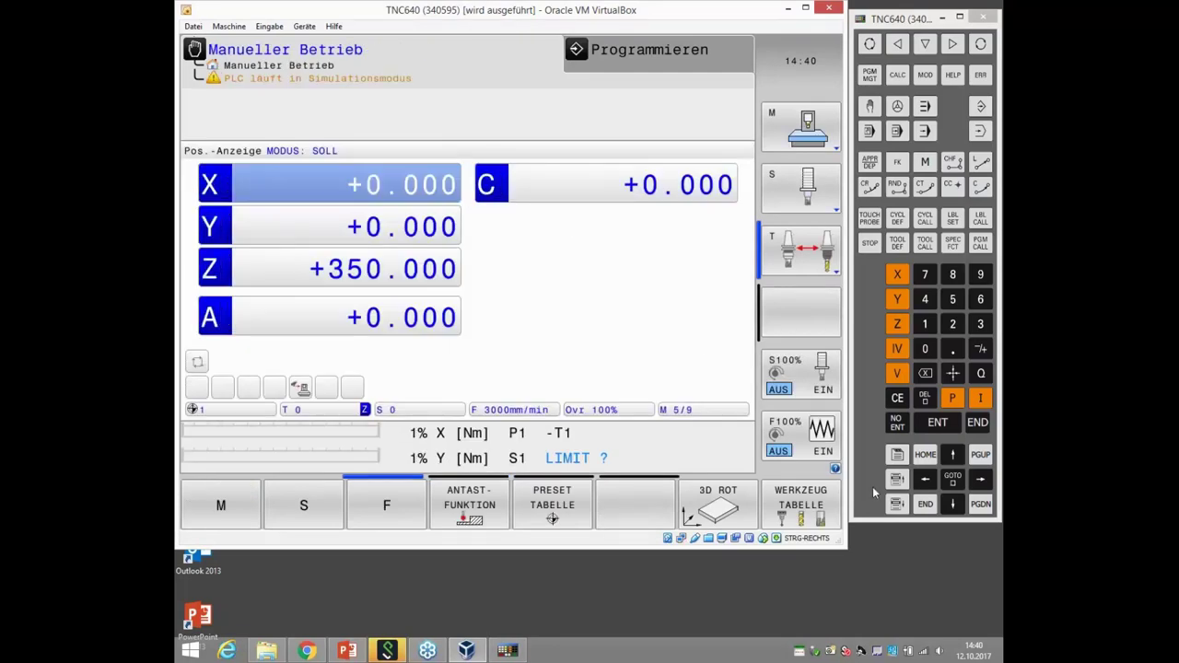
Open the drilling program 1_Bohren_drilling.H from TNC:\nc_prog\demo\Bauteile_components in Programm-Test mode.
left_click(719, 56)
left_click(980, 131)
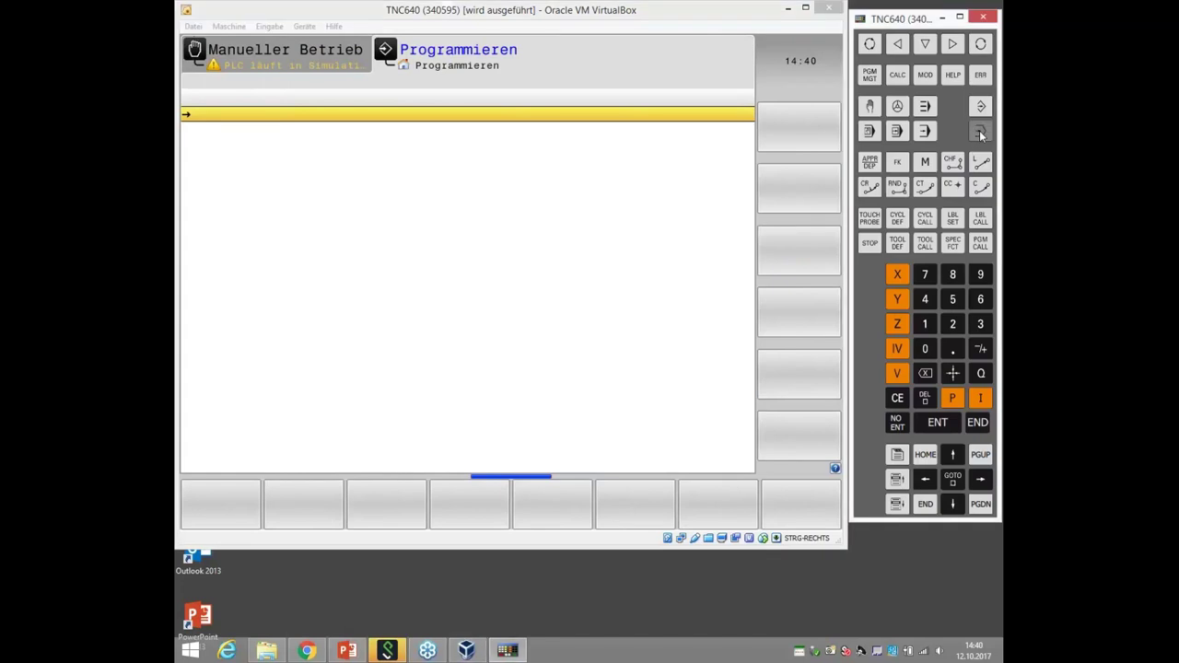
left_click(871, 76)
double_click(385, 184)
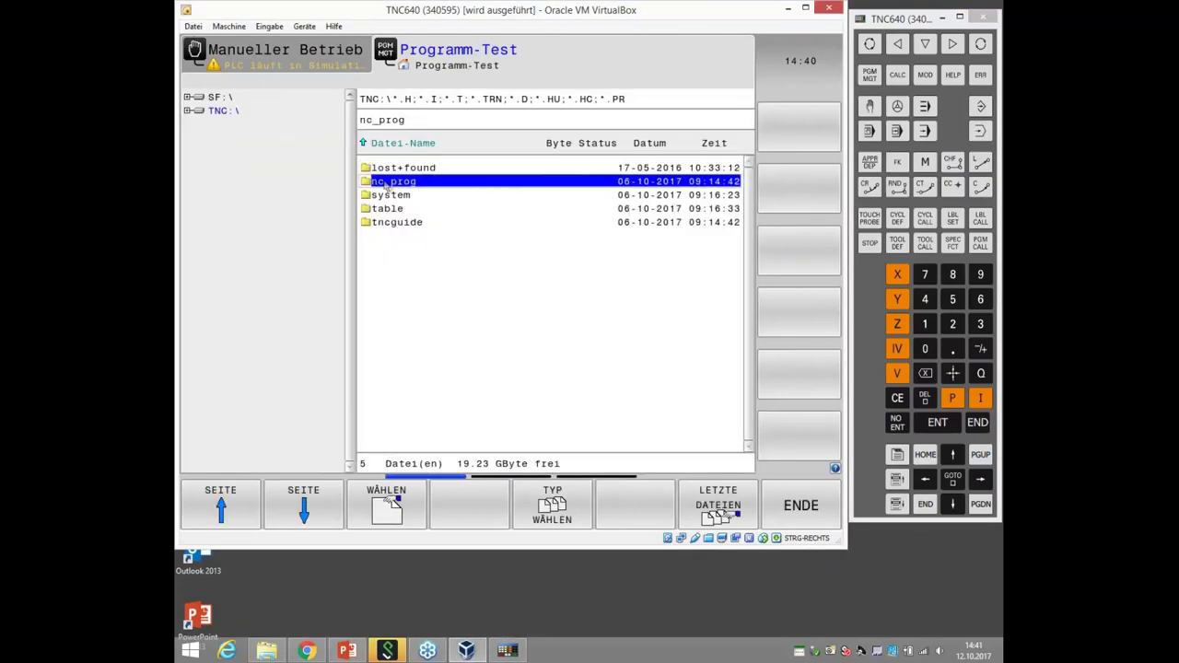
double_click(408, 184)
double_click(412, 186)
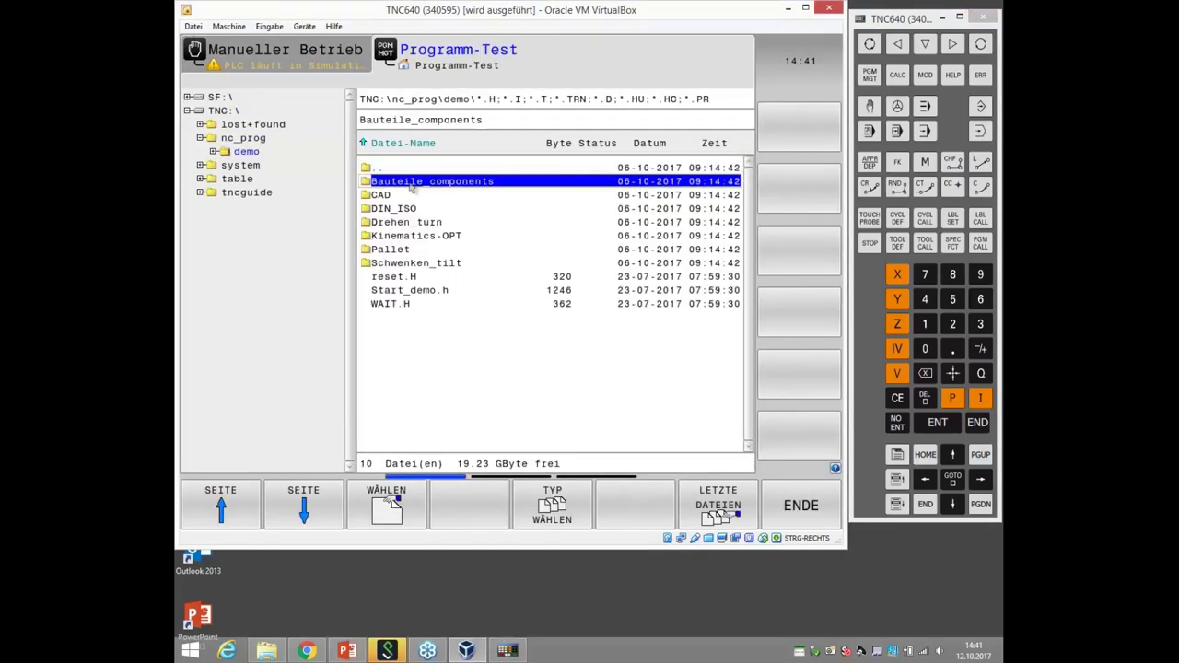
double_click(412, 184)
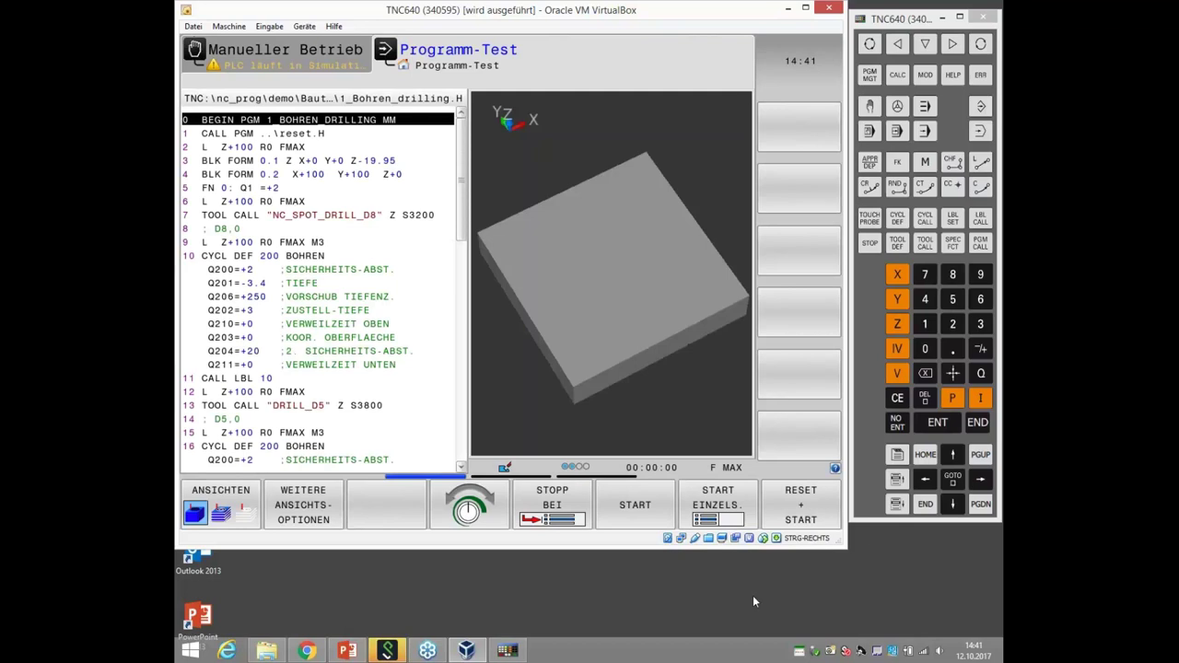
Reset and run the drilling program's simulation, and set the workpiece display to FARBIG.
left_click(808, 517)
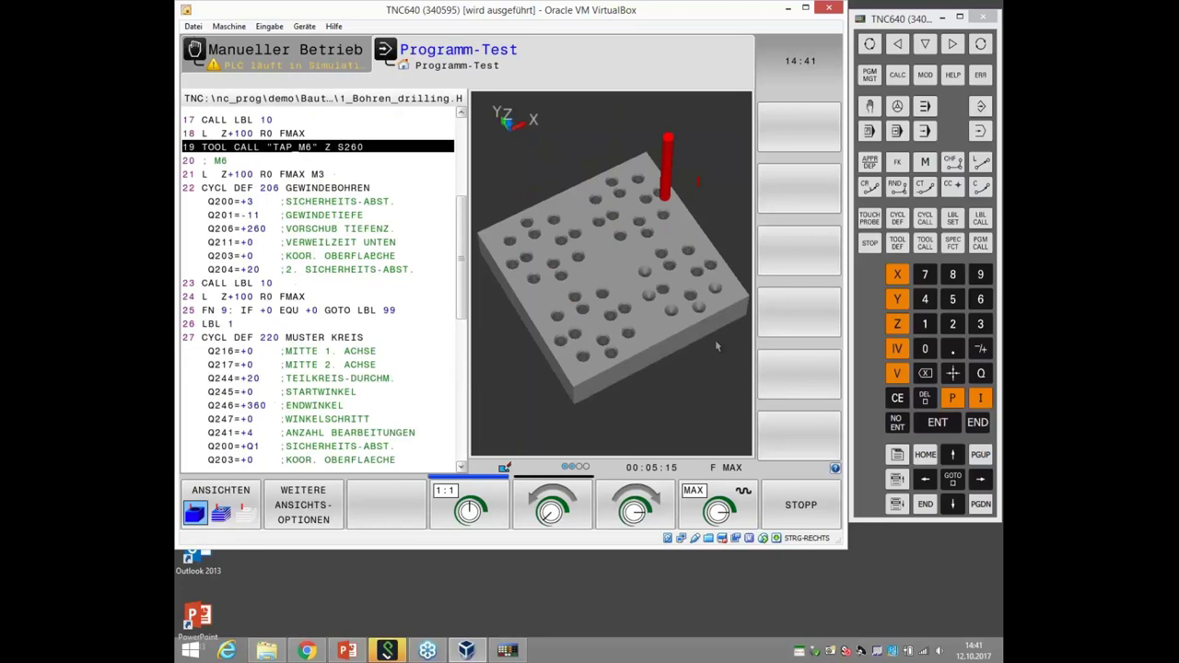
left_click(291, 512)
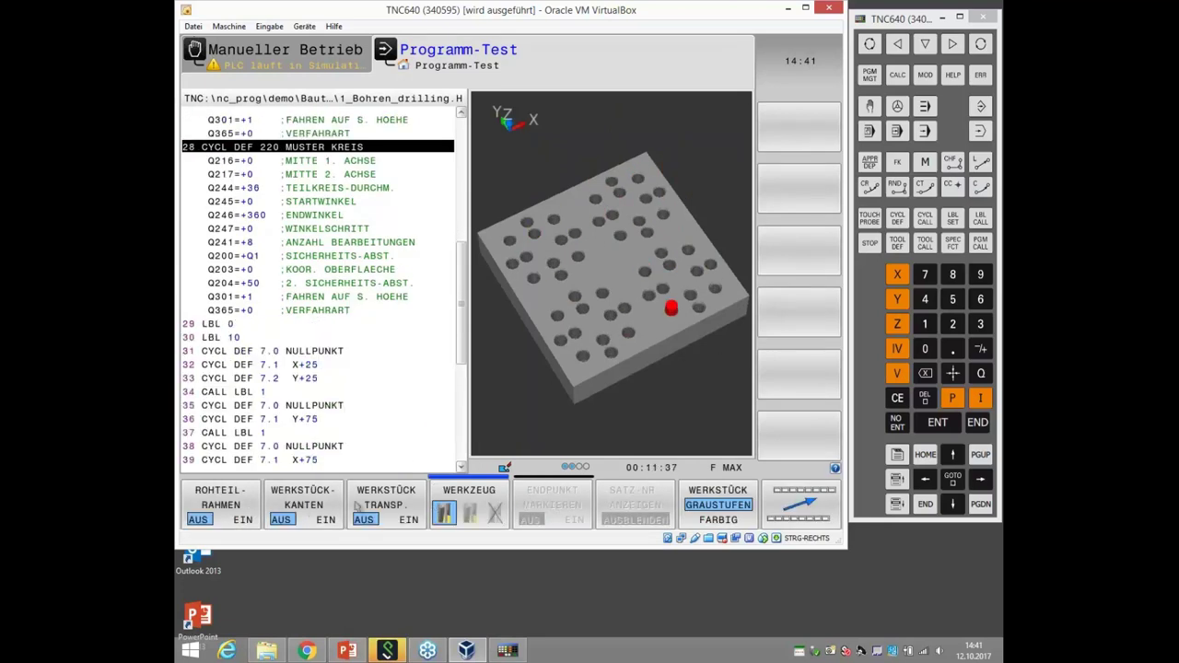
left_click(323, 509)
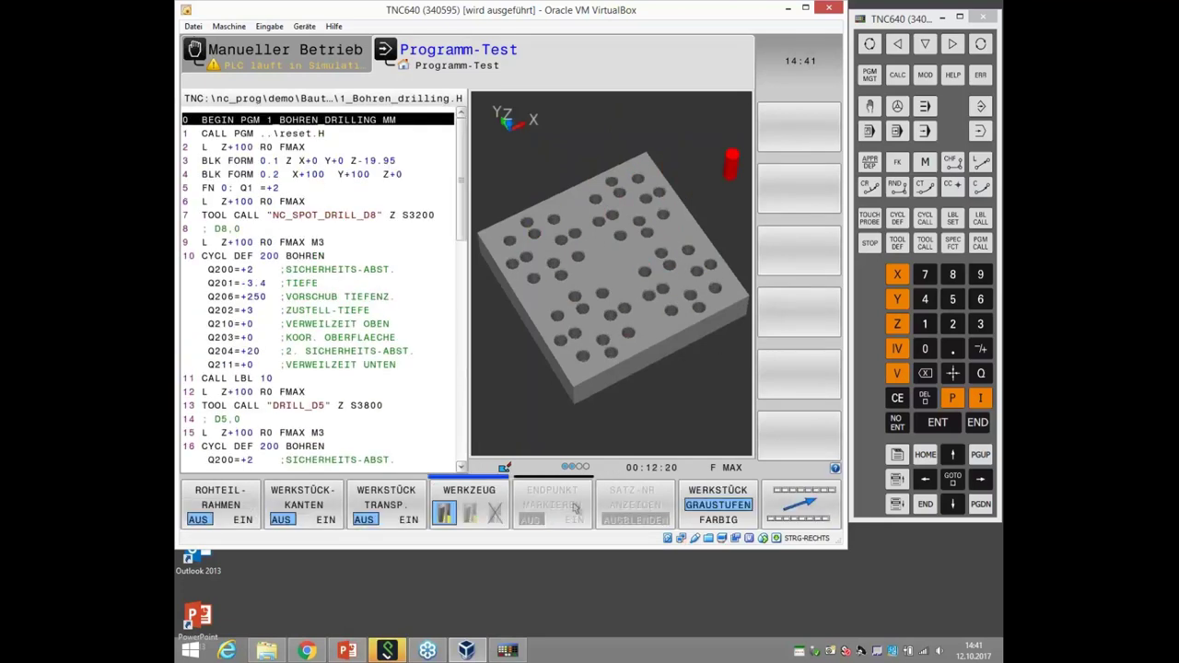
left_click(712, 505)
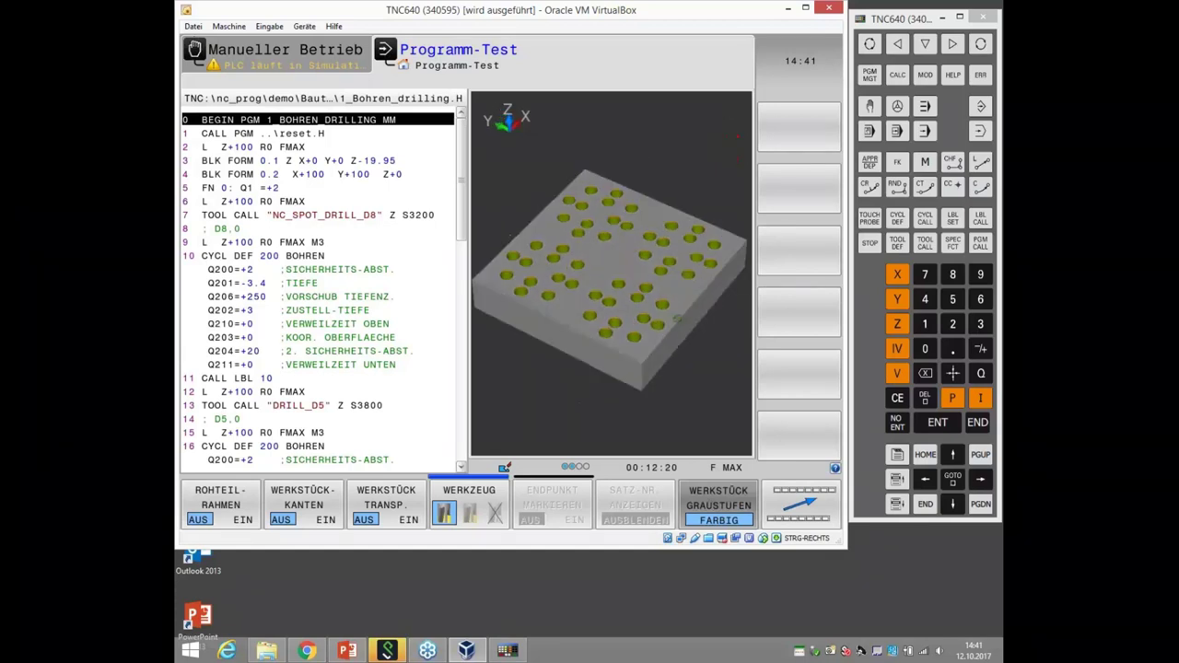
Switch to Manueller Betrieb and set the screen layout to POSITION + KINEMATIK.
left_click(284, 54)
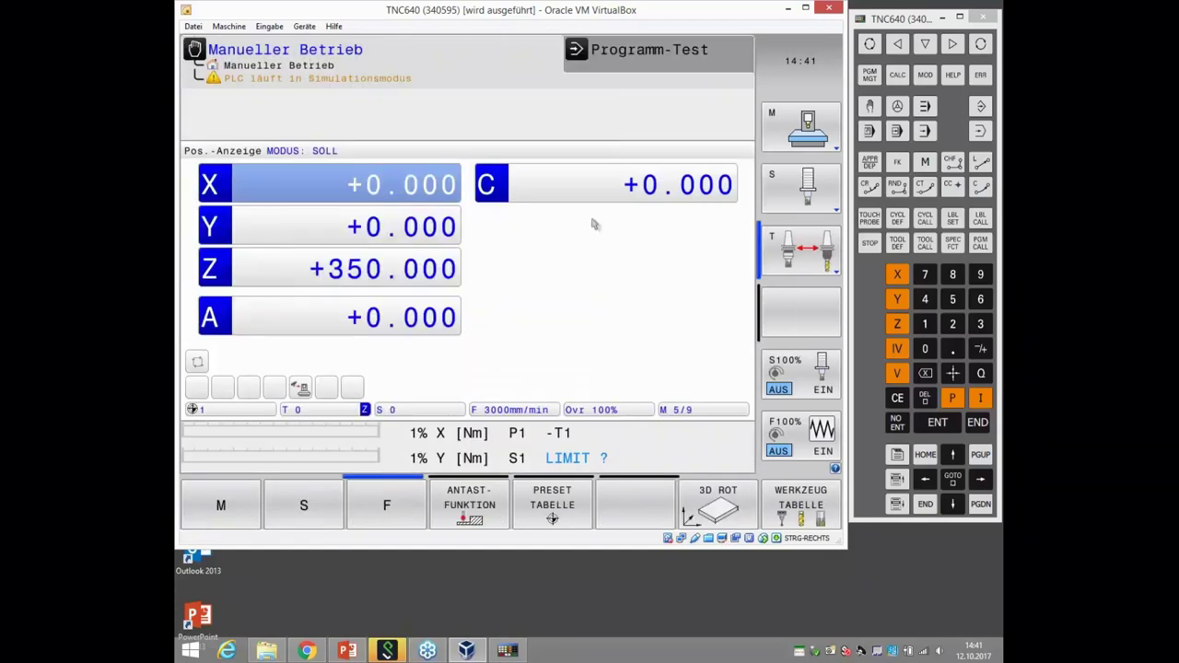
left_click(870, 45)
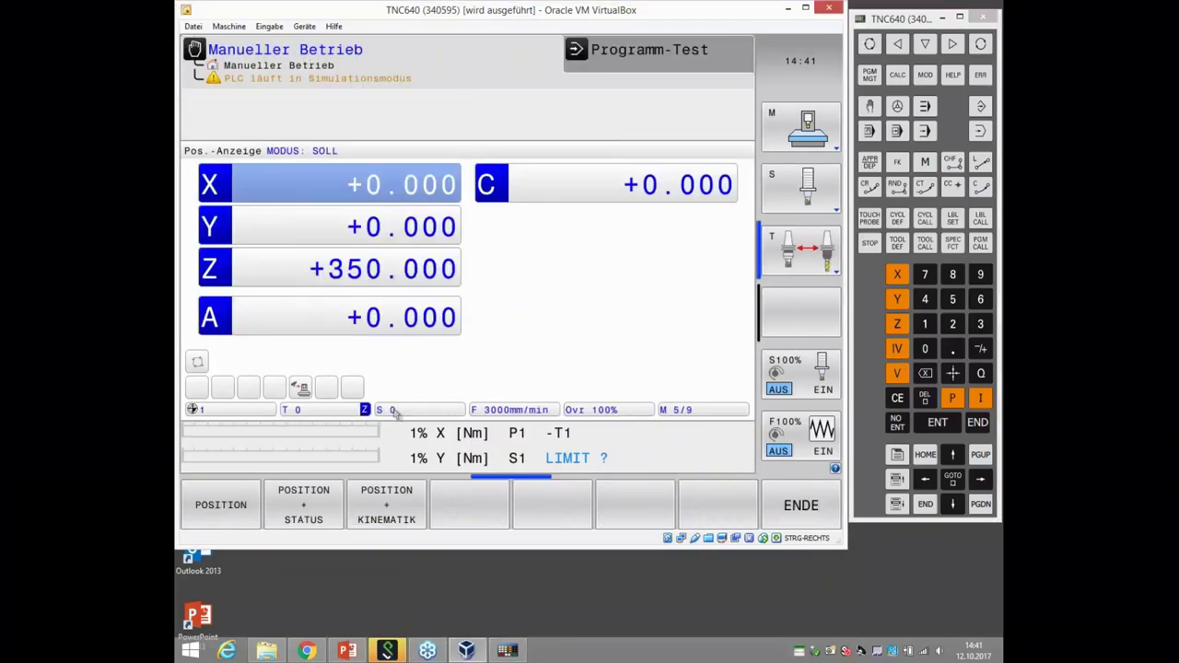
left_click(373, 505)
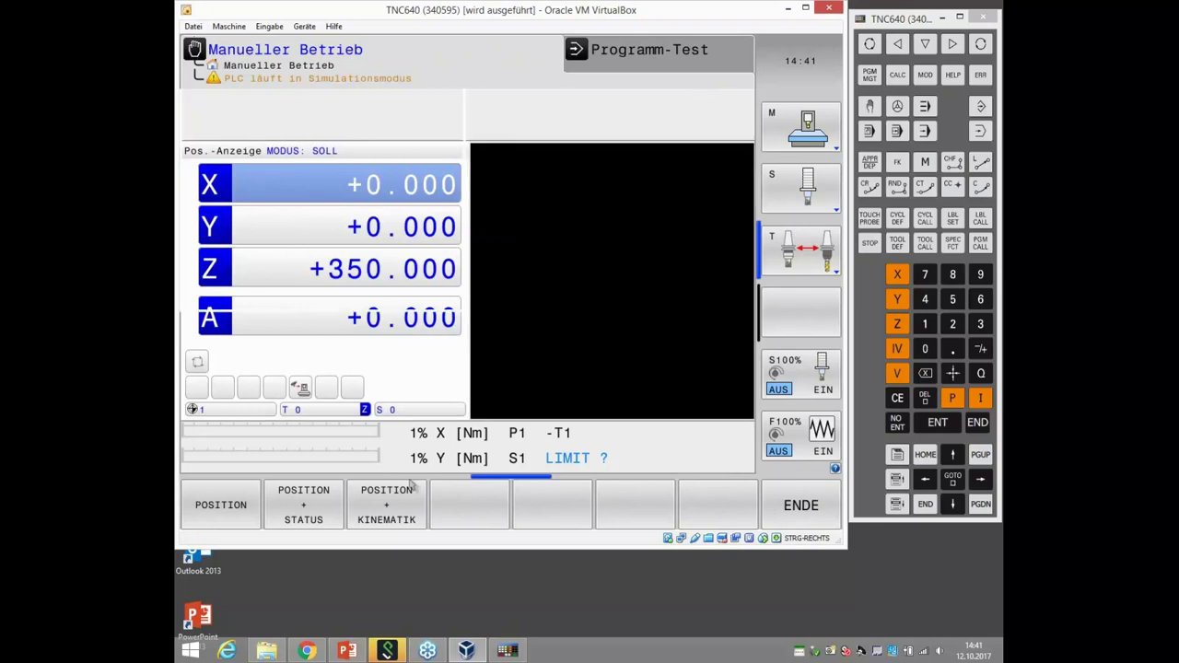
Choose ACtable_mill as the NC channel's active kinematics in Maschinen-Einstellungen and accept the settings.
left_click(925, 75)
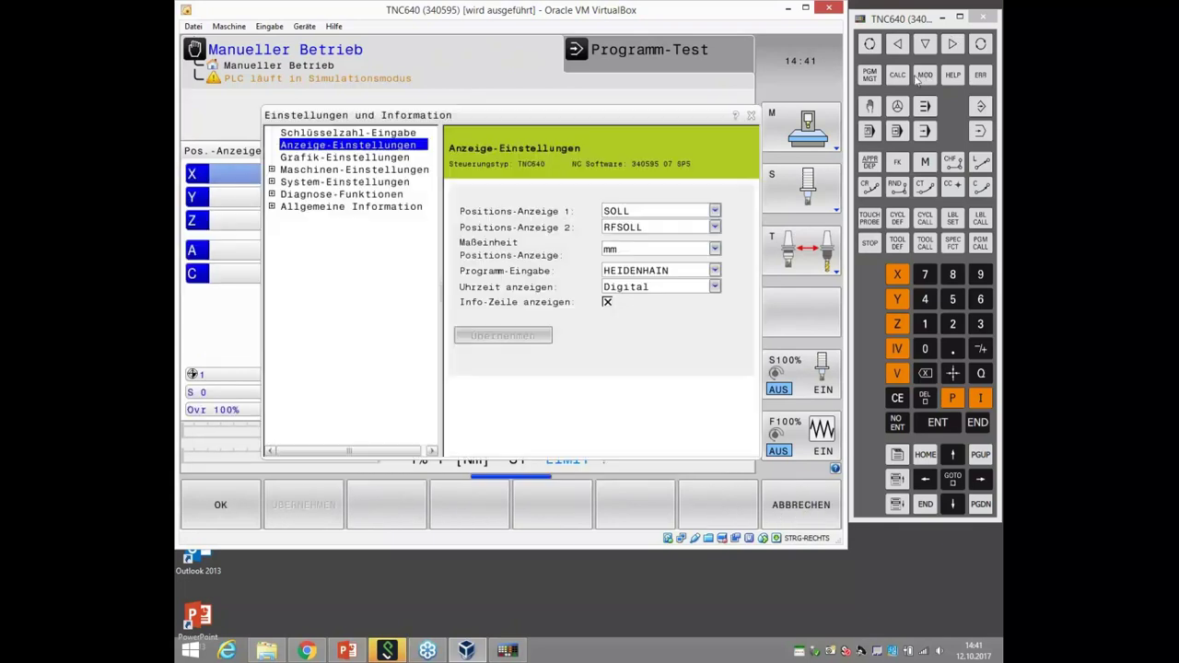
left_click(339, 172)
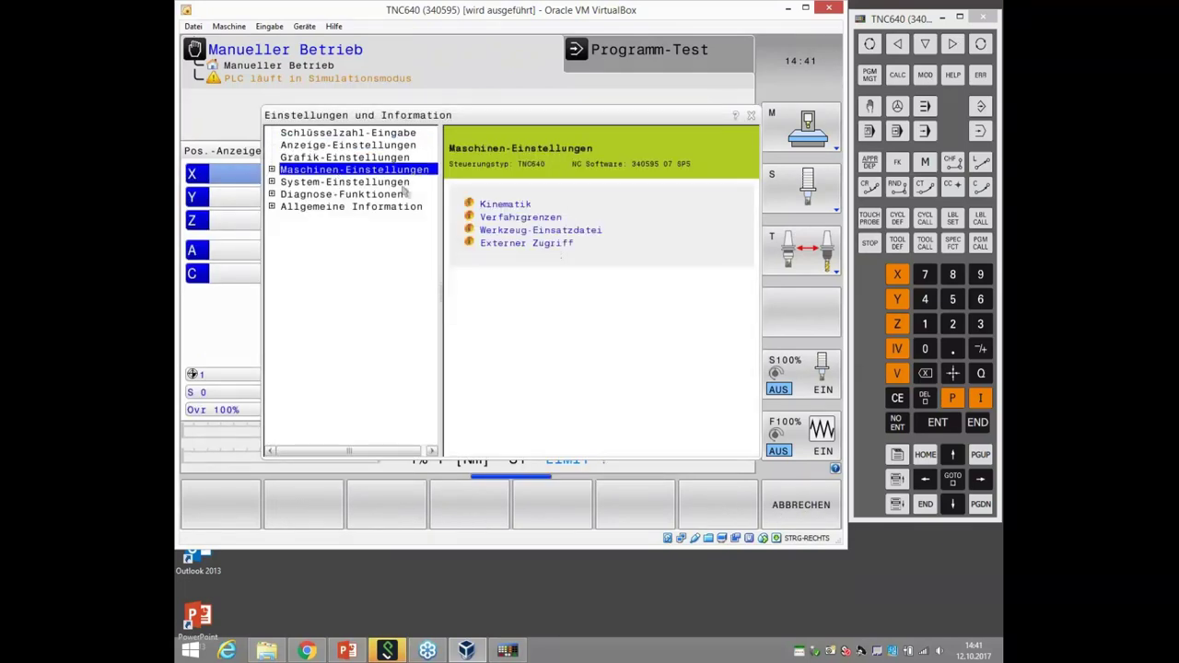
left_click(504, 204)
left_click(709, 227)
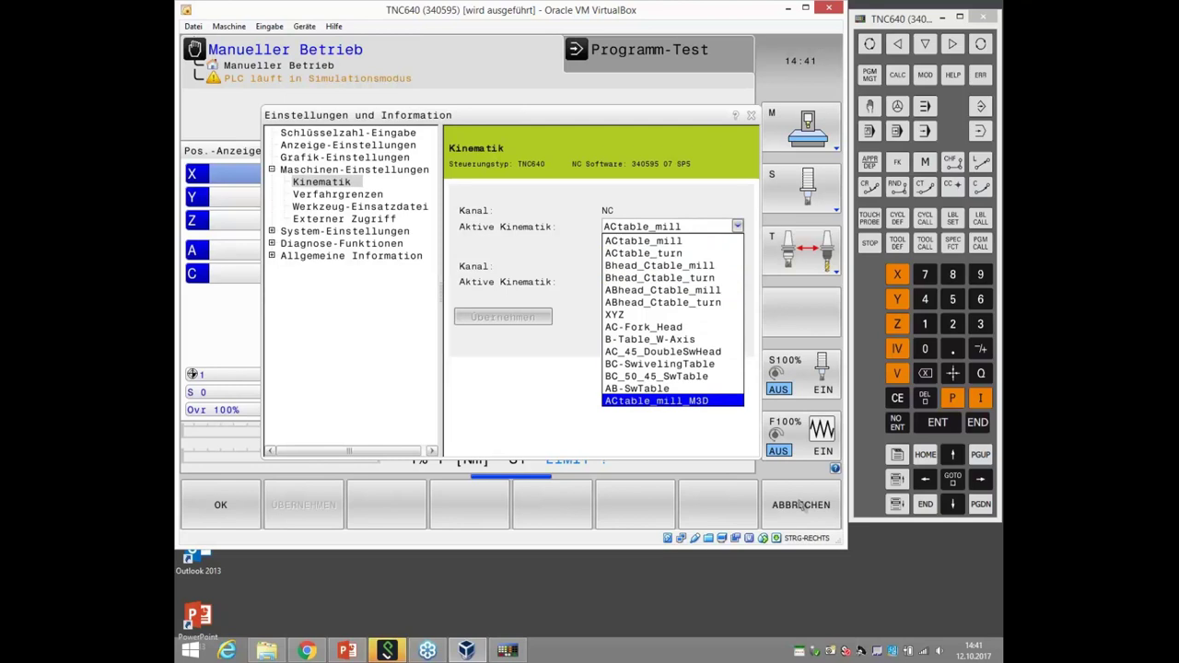
left_click(632, 242)
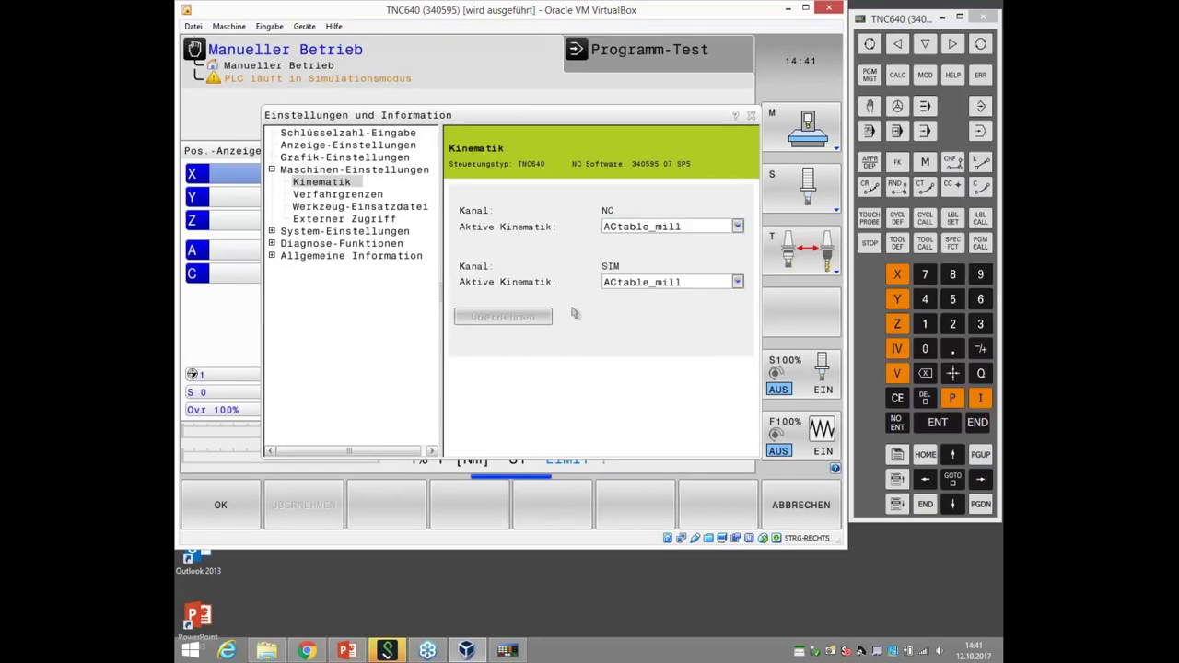
left_click(222, 504)
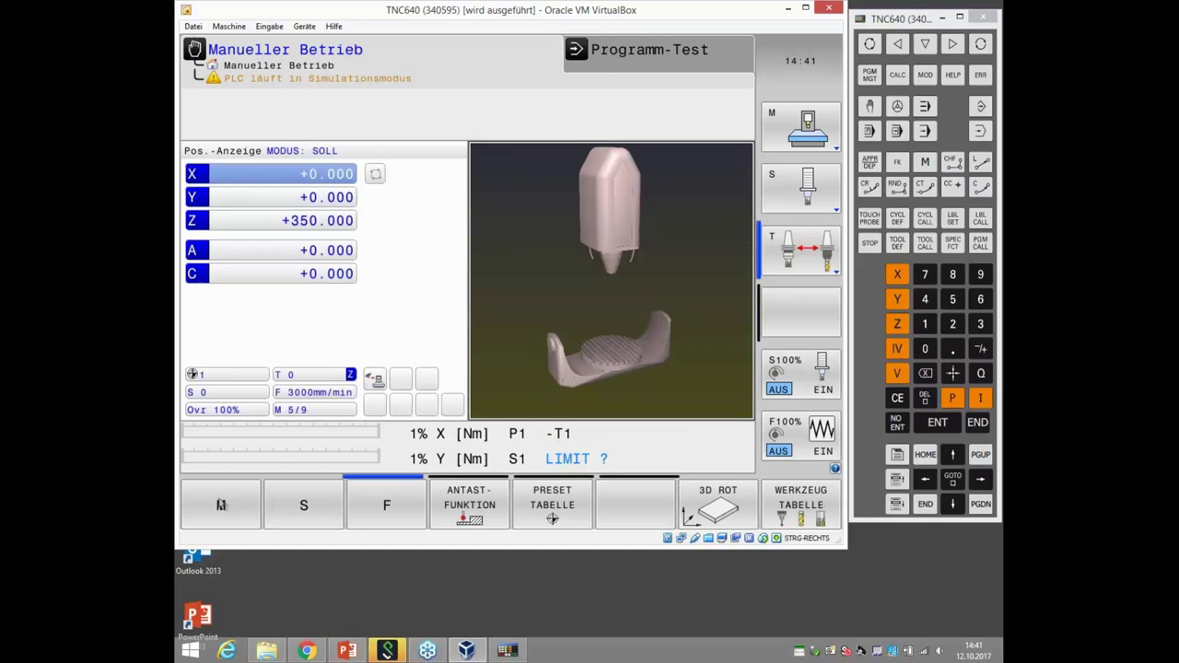
mouse_move(583, 360)
right_mouse_down()
mouse_move(571, 340)
mouse_move(583, 360)
right_mouse_up()
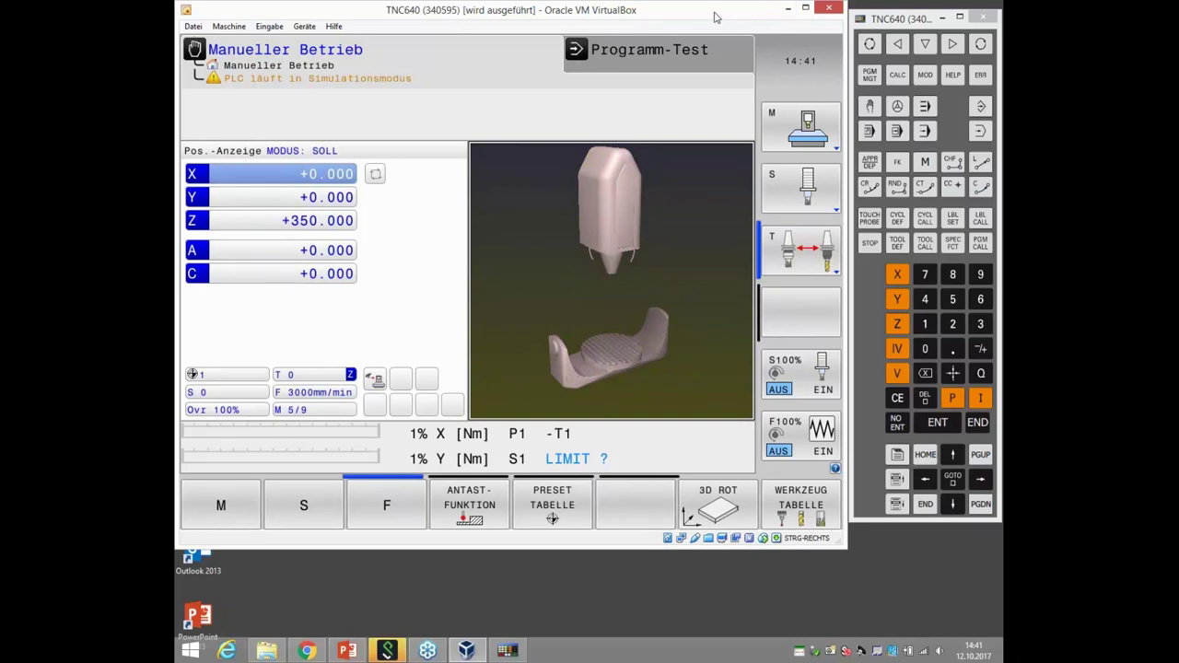
In Programmieren mode, browse the file manager to nc_prog\demo\Bauteile_components and select 1_Bohren_drilling.H.
left_click(981, 109)
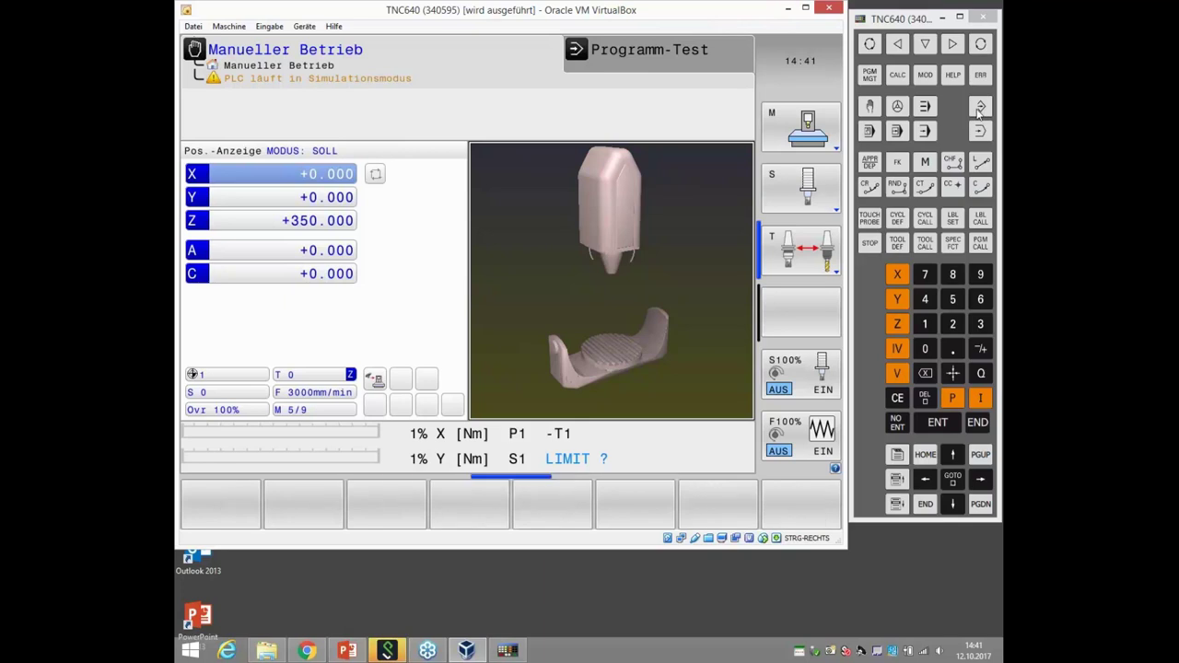
left_click(876, 80)
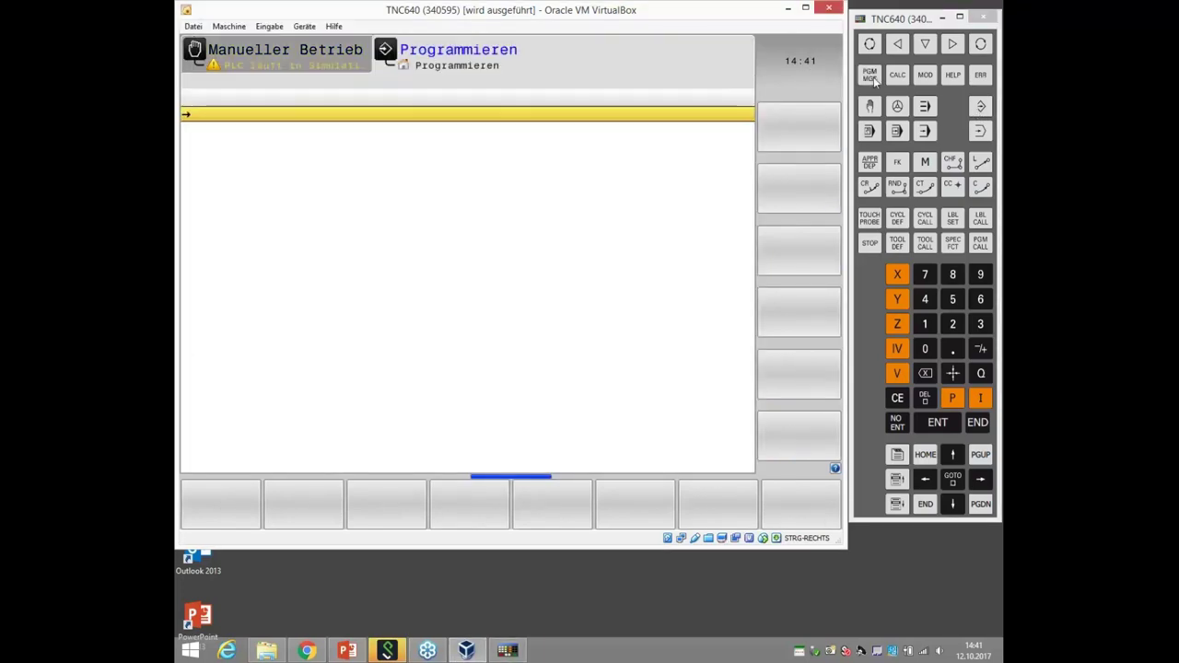
double_click(406, 182)
double_click(401, 184)
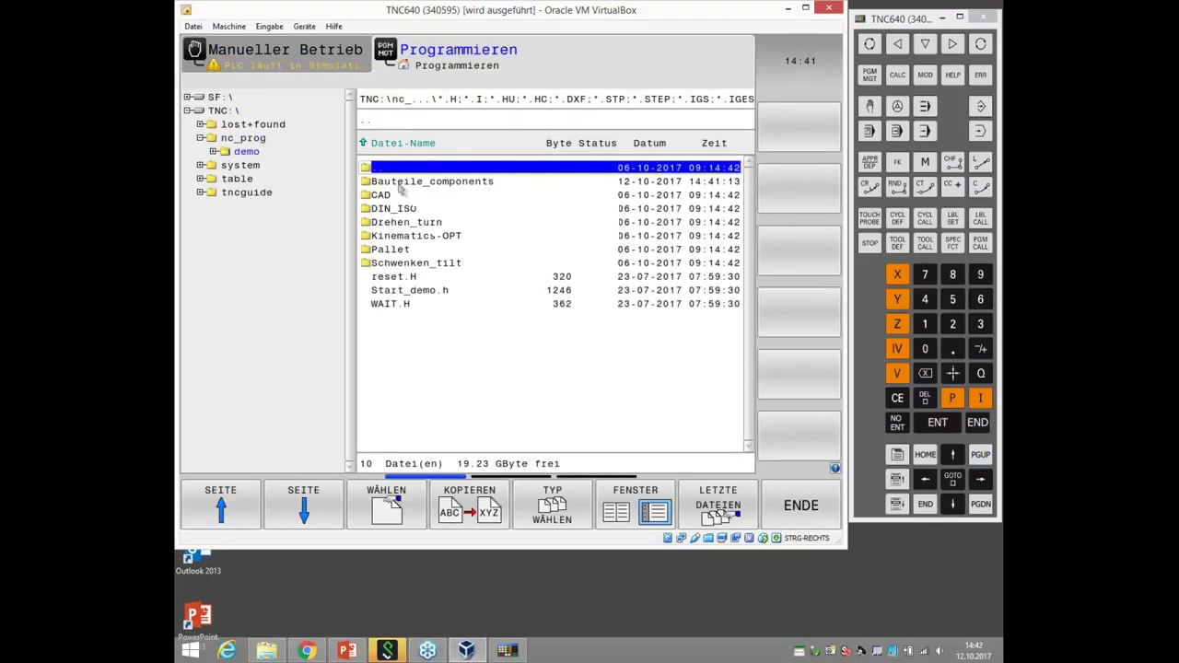
double_click(410, 182)
left_click(439, 182)
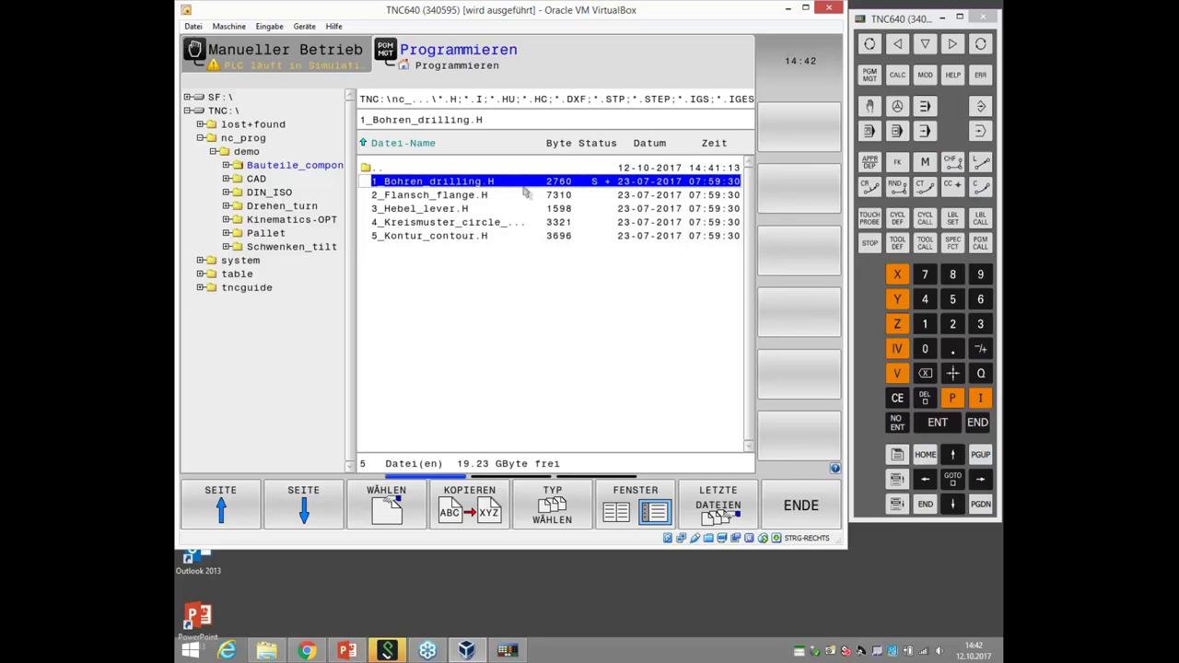
Minimize the TNC640 screen, launch TNCremo from the desktop and move its window clear of the virtual keypad.
left_click(787, 8)
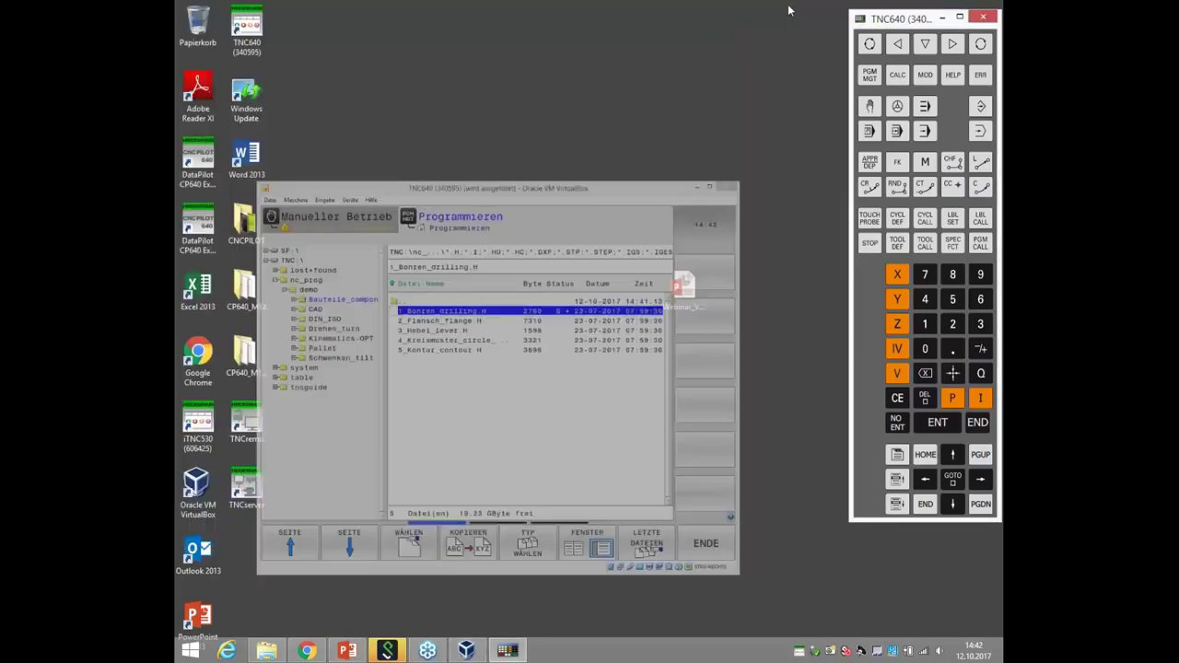
double_click(262, 425)
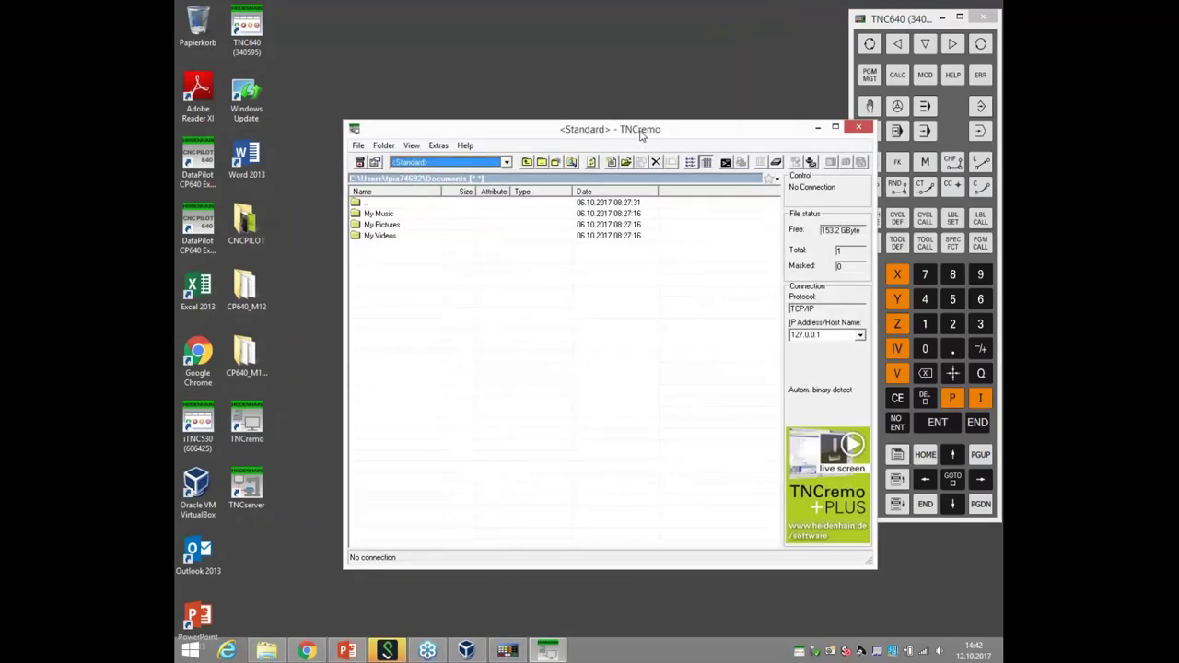
left_click_drag(642, 134, 568, 76)
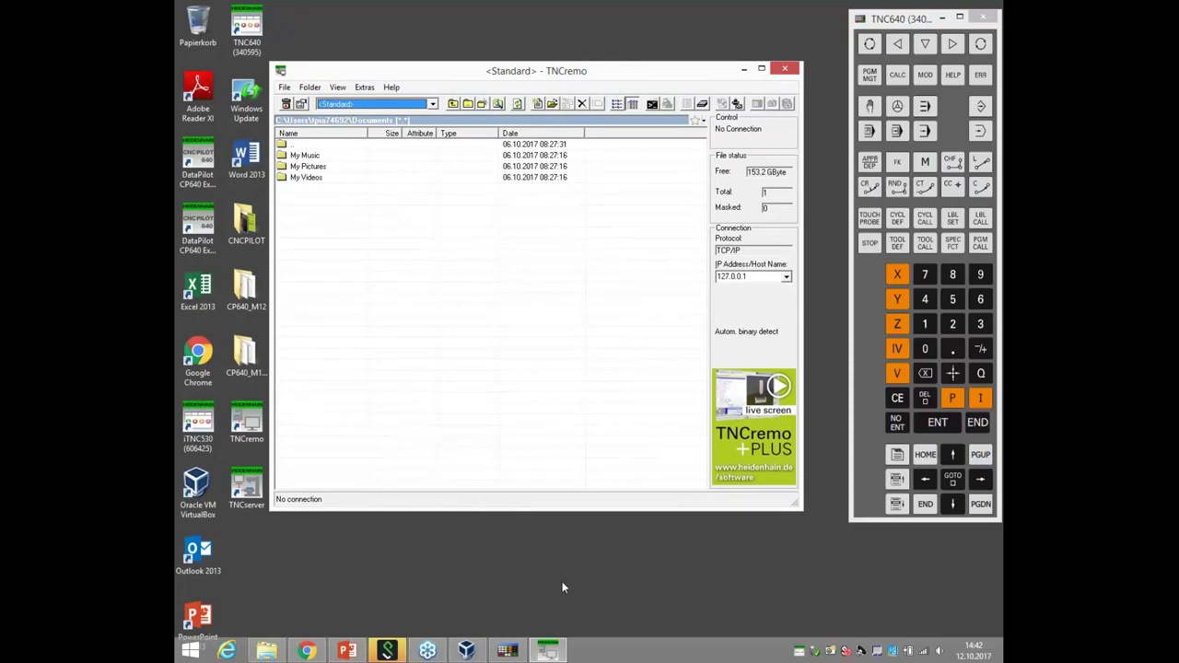
Open the TNC VBox Control window for the TNC640 and examine its display resolutions, keypad options and IP address.
mouse_move(546, 650)
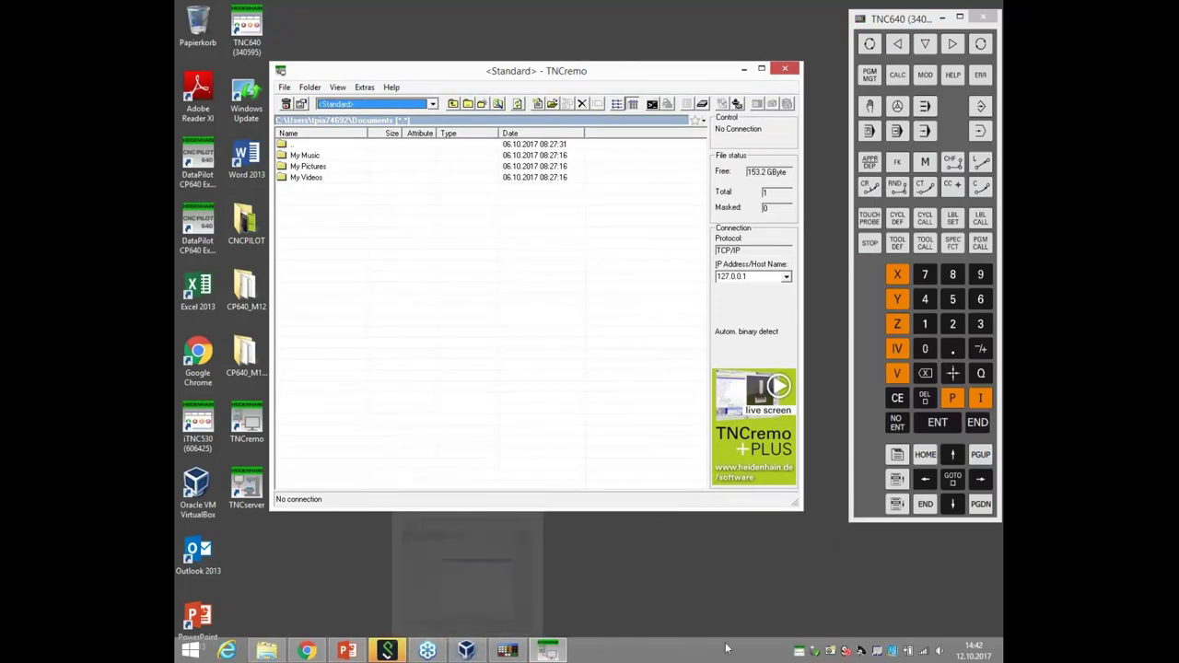
left_click(800, 651)
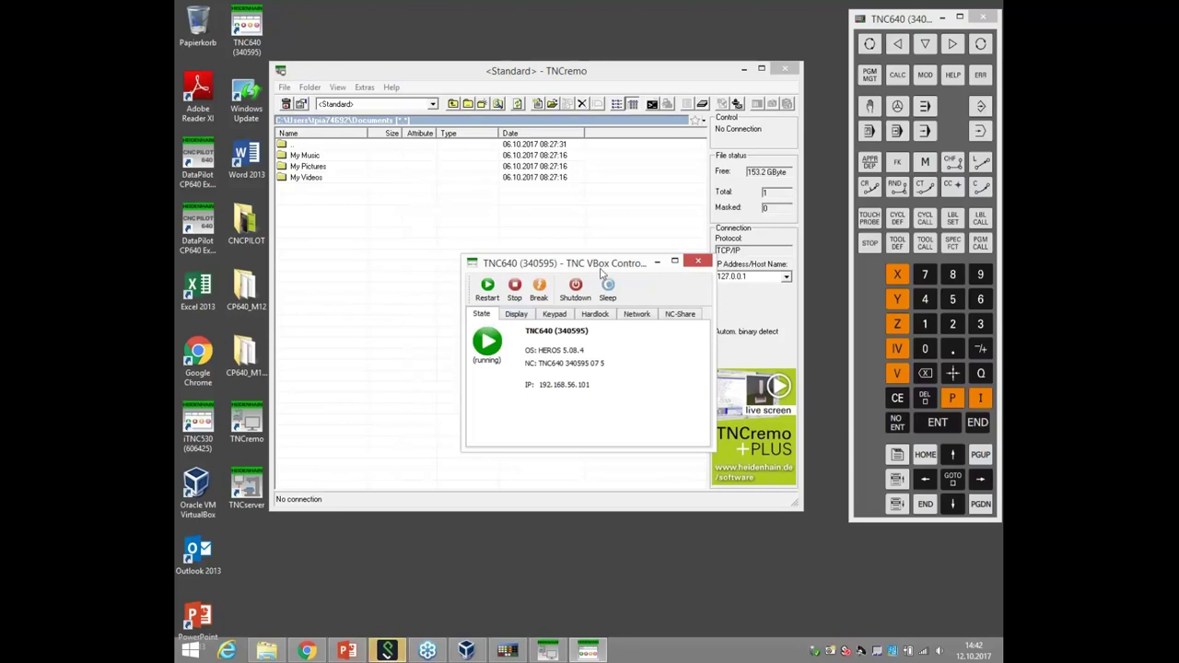
left_click_drag(604, 264, 570, 268)
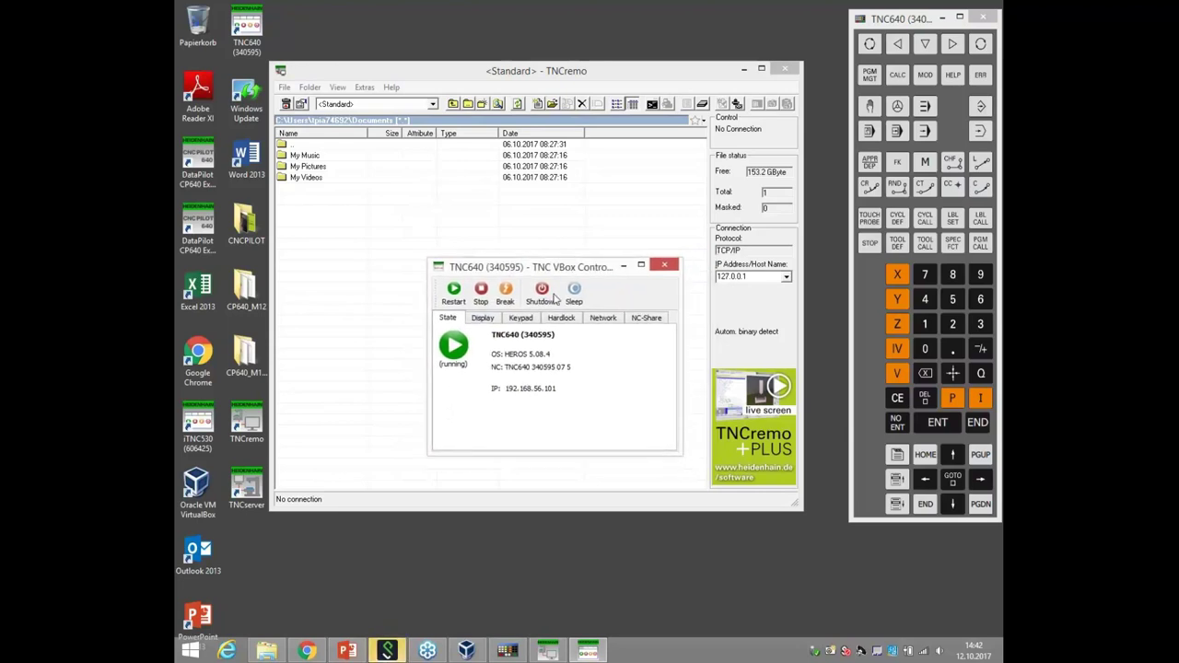
left_click(480, 320)
left_click(481, 343)
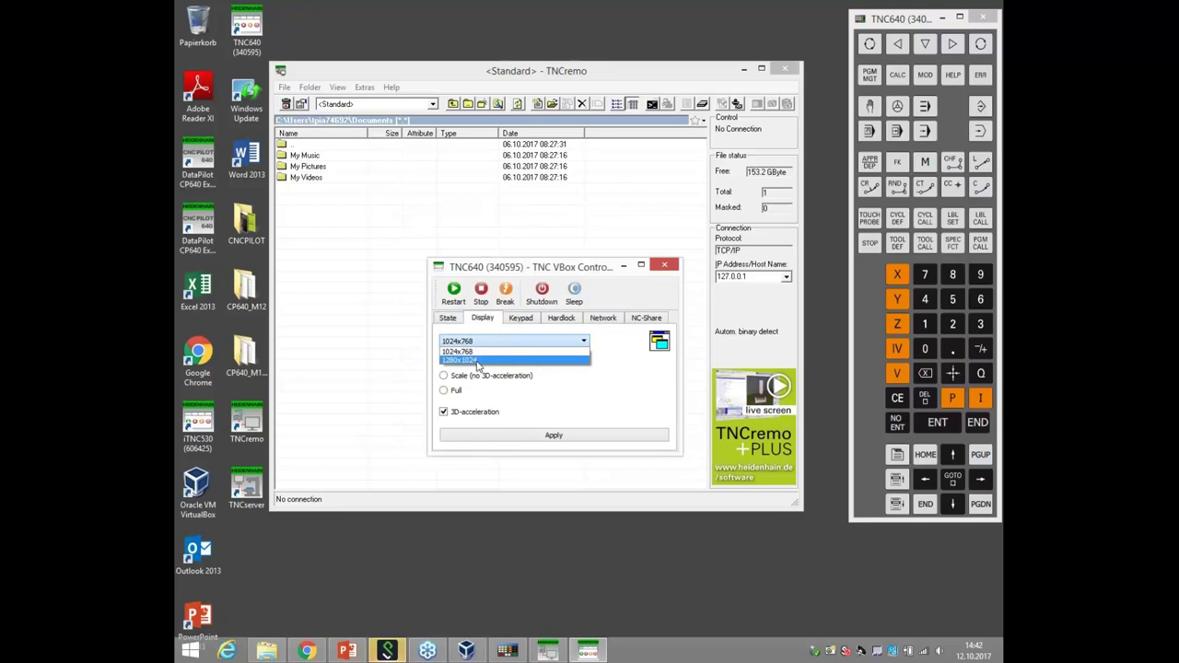
left_click(571, 375)
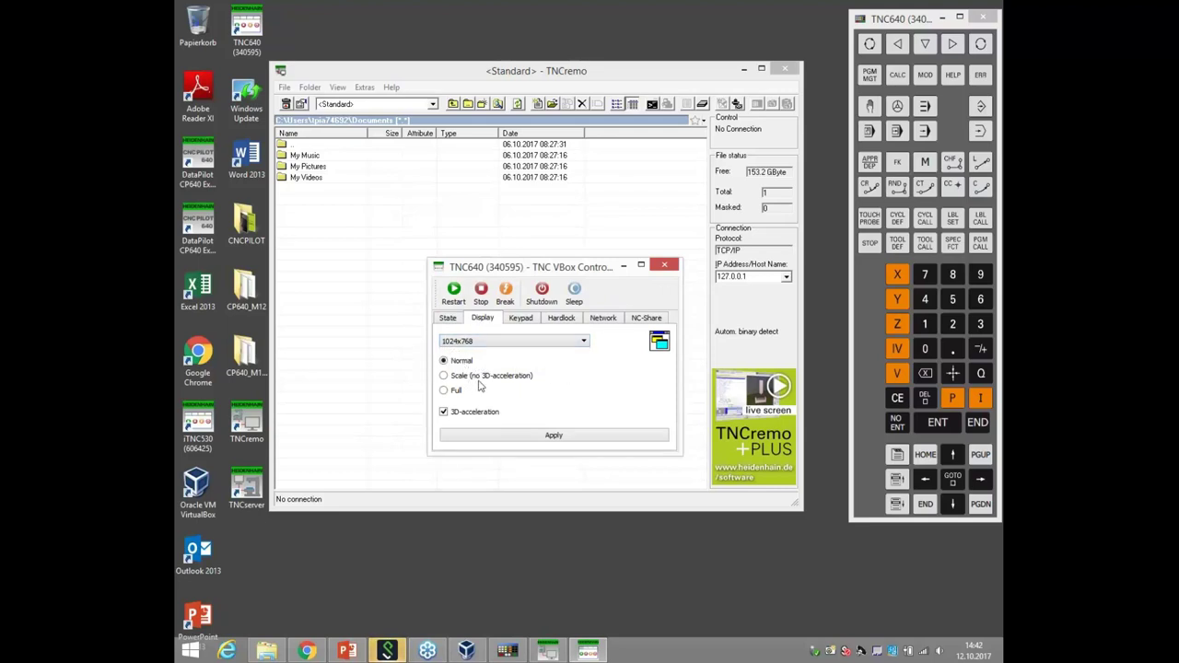
left_click(523, 318)
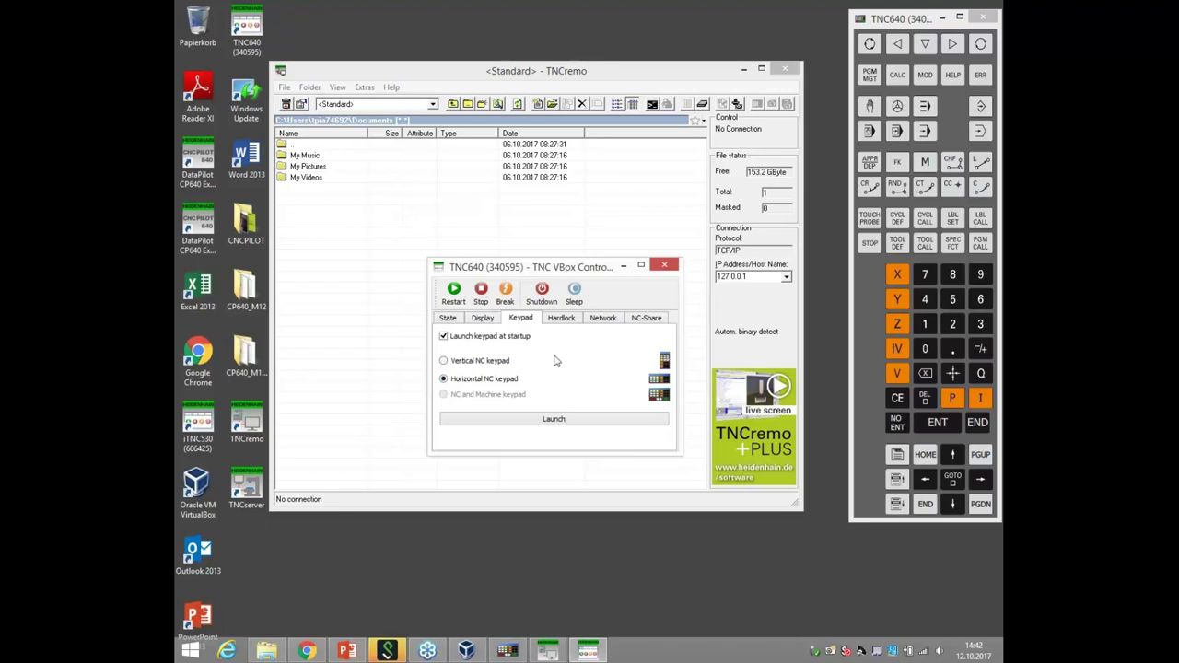
left_click(447, 318)
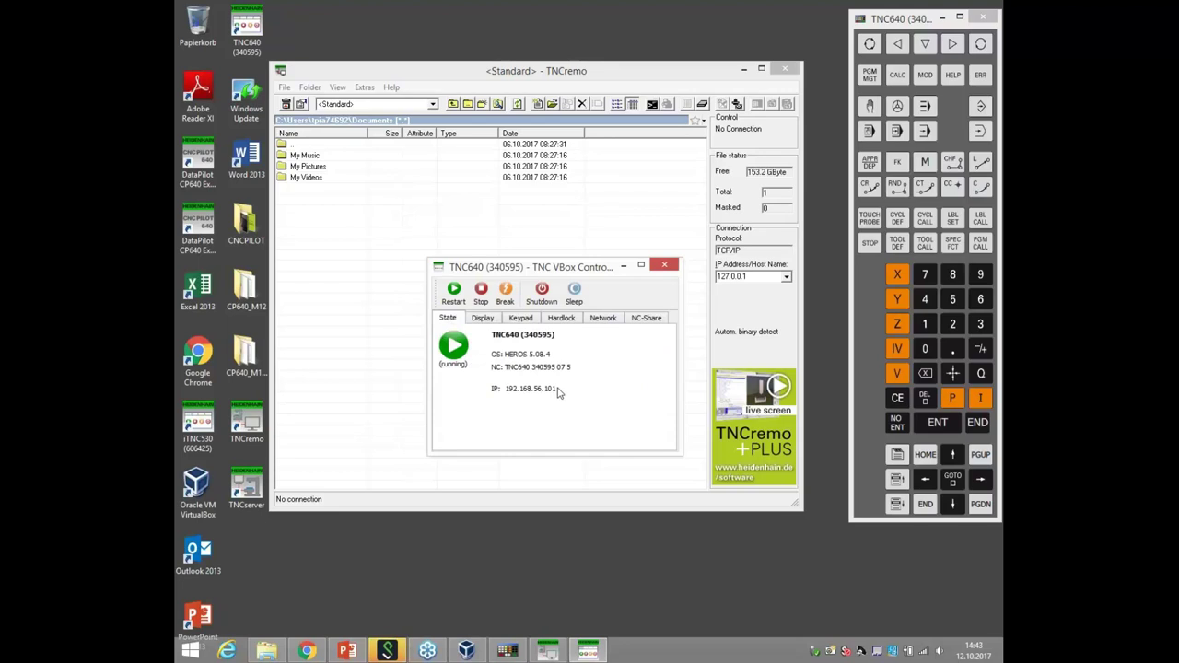
Copy the TNC640's IP address from the TNC VBox Control window.
left_click_drag(557, 391, 505, 396)
right_click(546, 394)
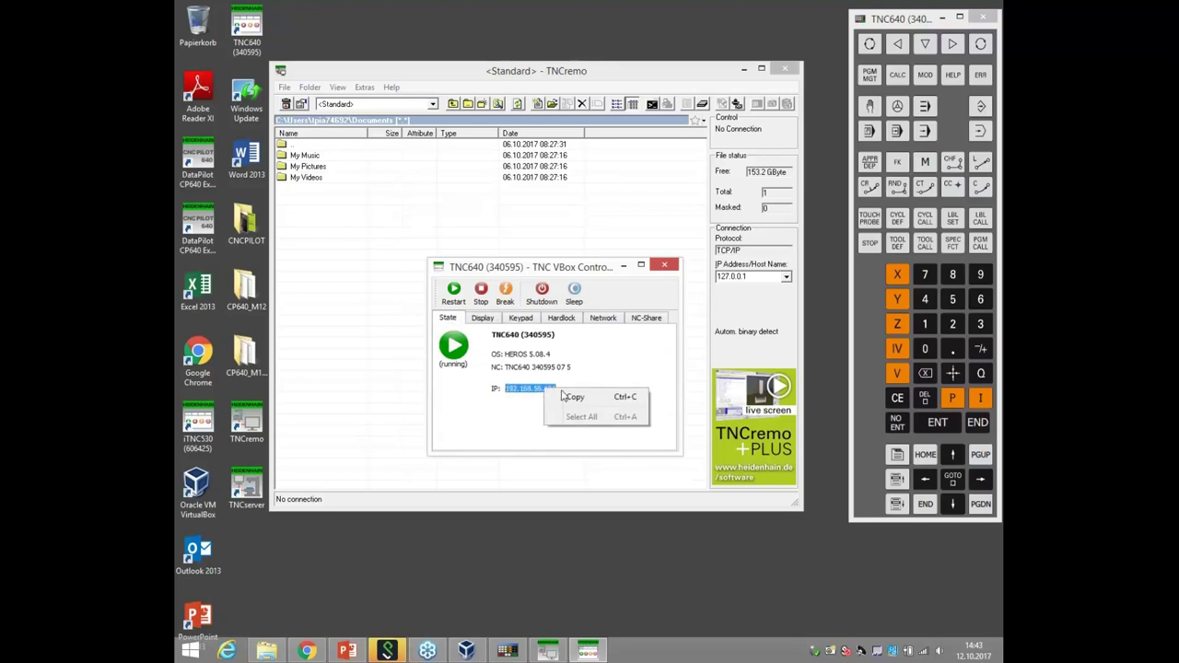
left_click(592, 402)
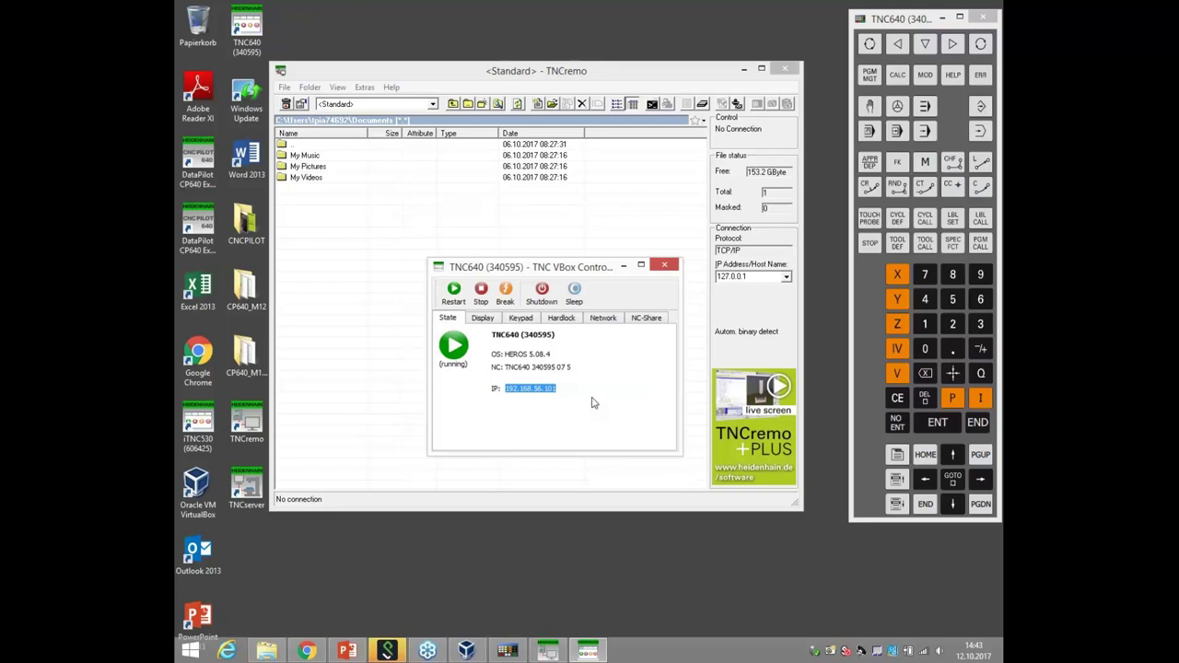
In TNCremo's connection configuration, create a new configuration saved as VM1.
left_click(301, 104)
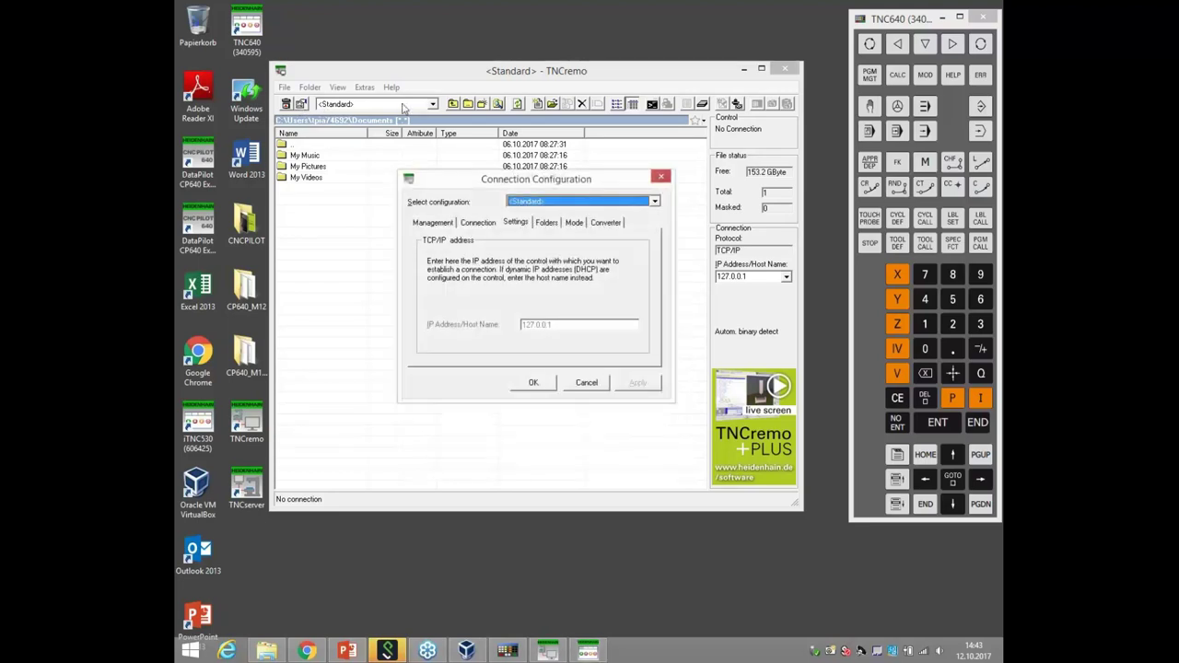
left_click(433, 223)
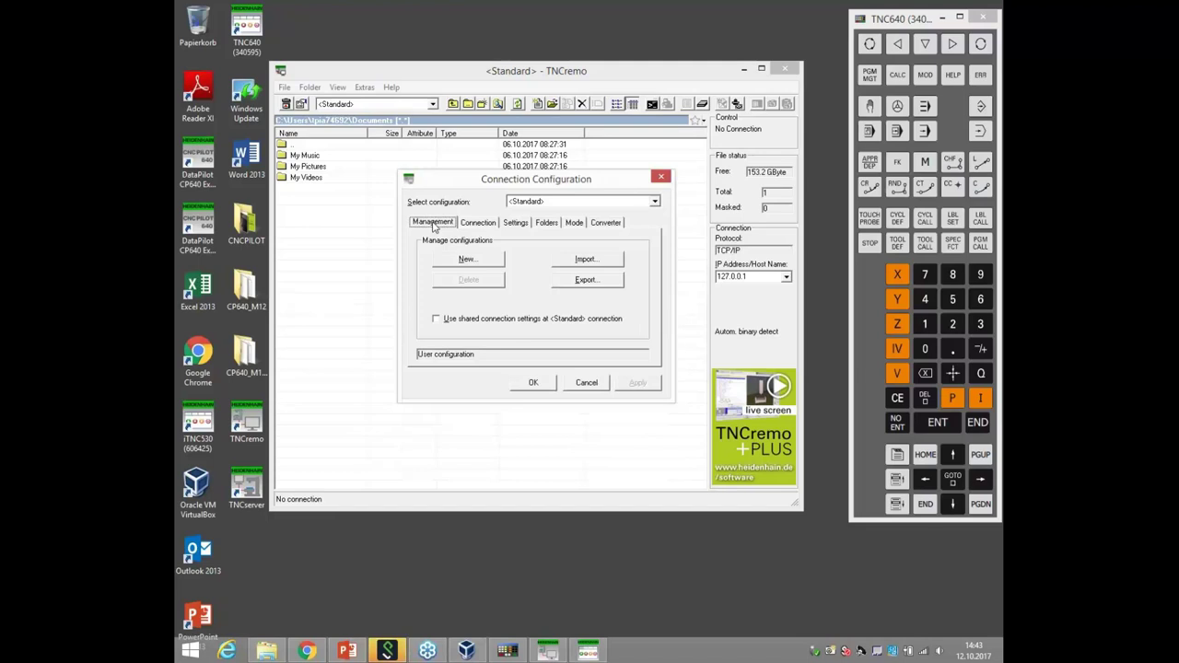
left_click(468, 261)
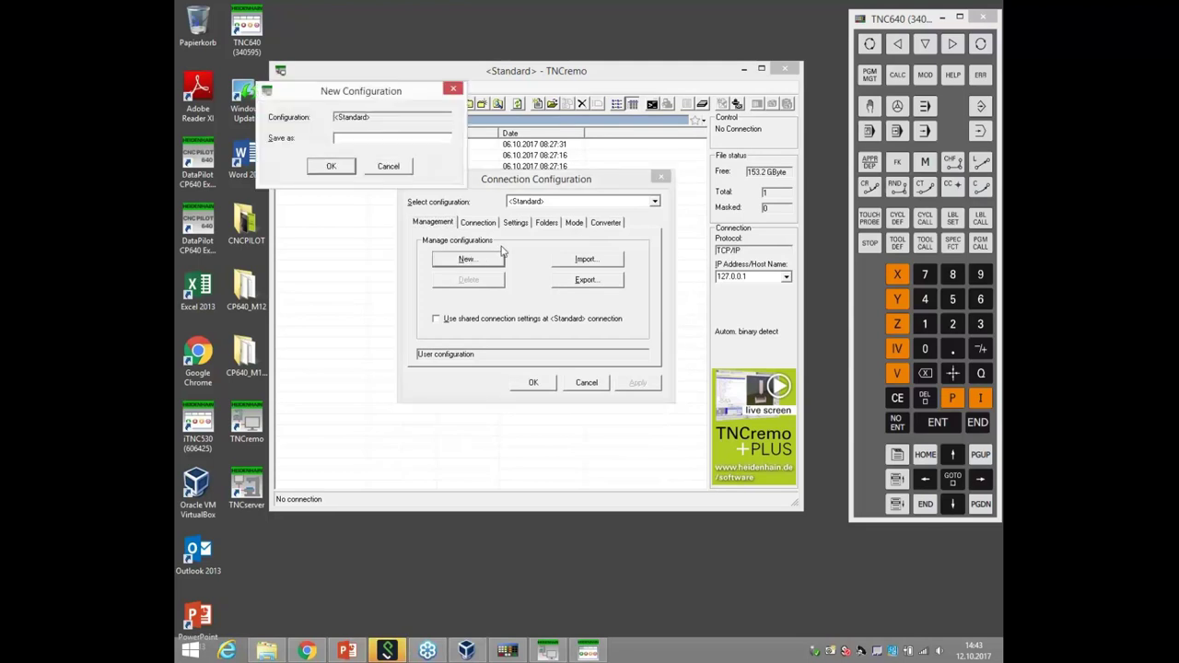
type("VM1")
left_click(328, 166)
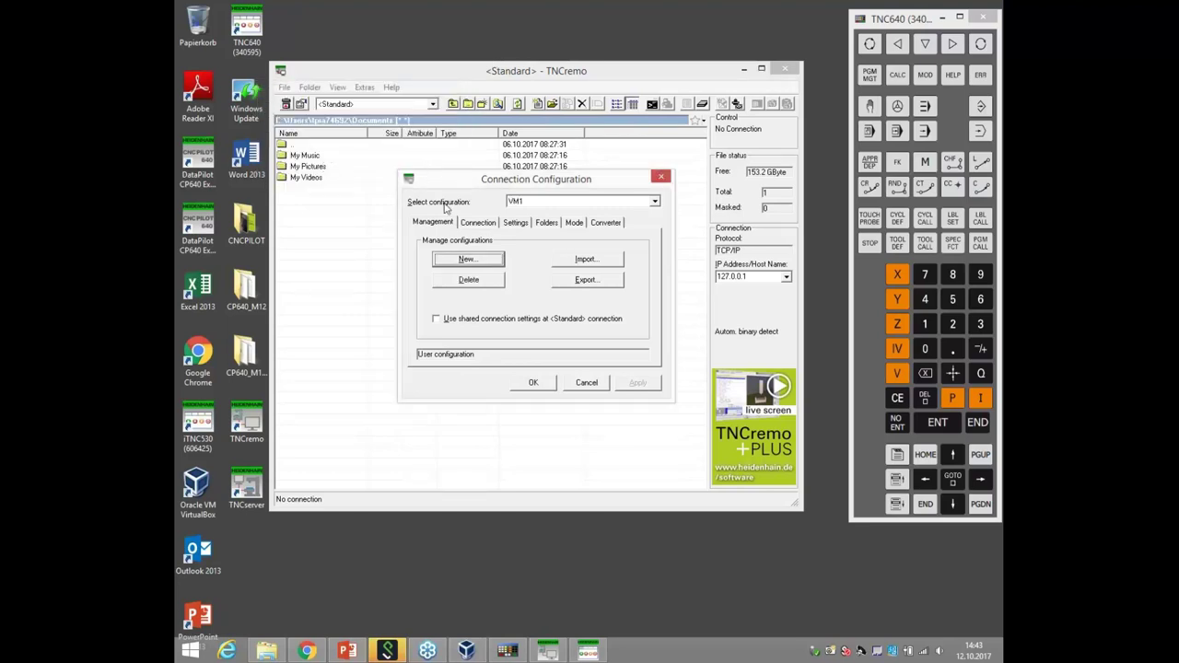
Set VM1's connection type to Ethernet connection (TCP/IP) and paste 192.168.56.101 as its IP address.
left_click(477, 223)
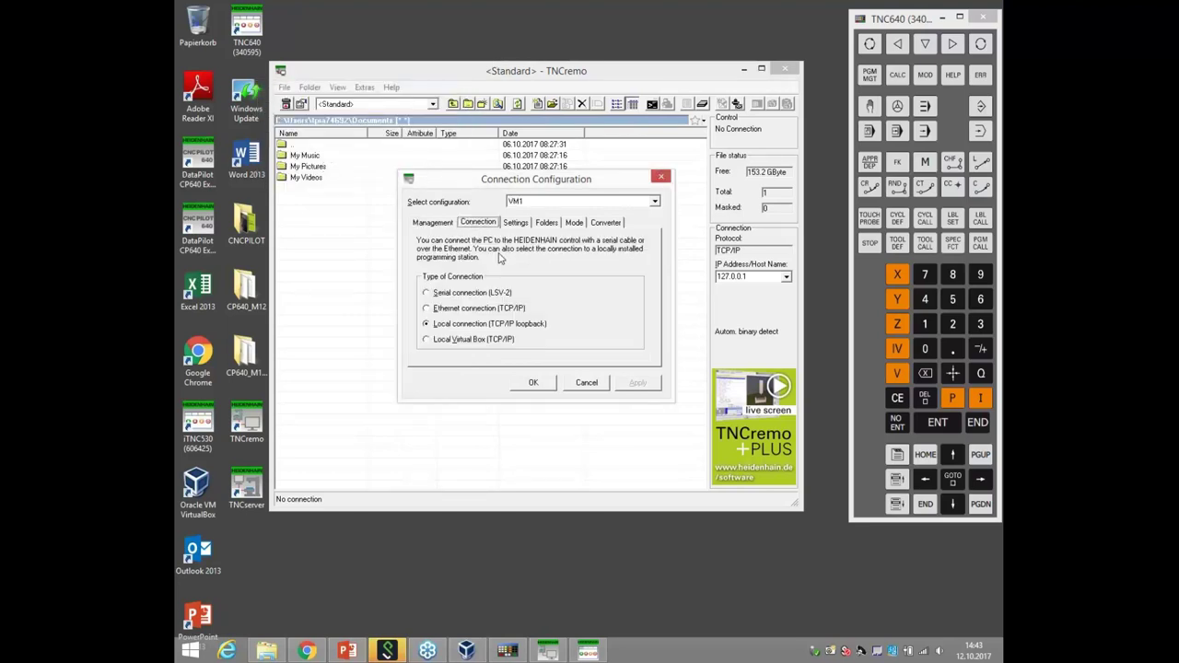
left_click(493, 311)
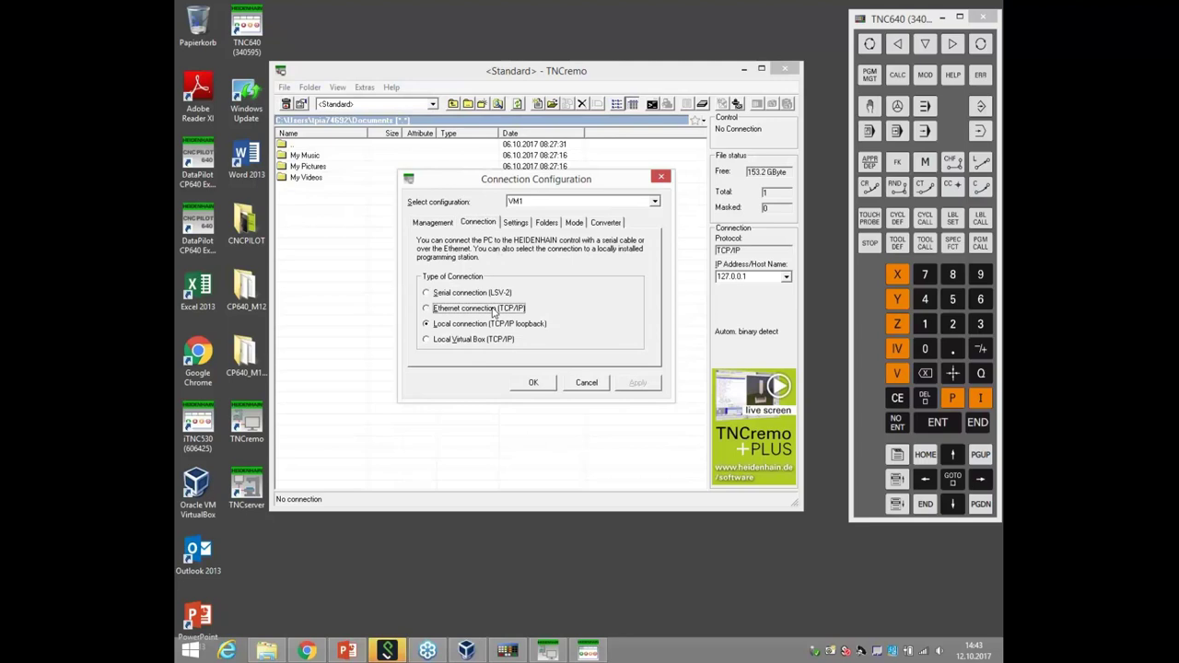
left_click(516, 223)
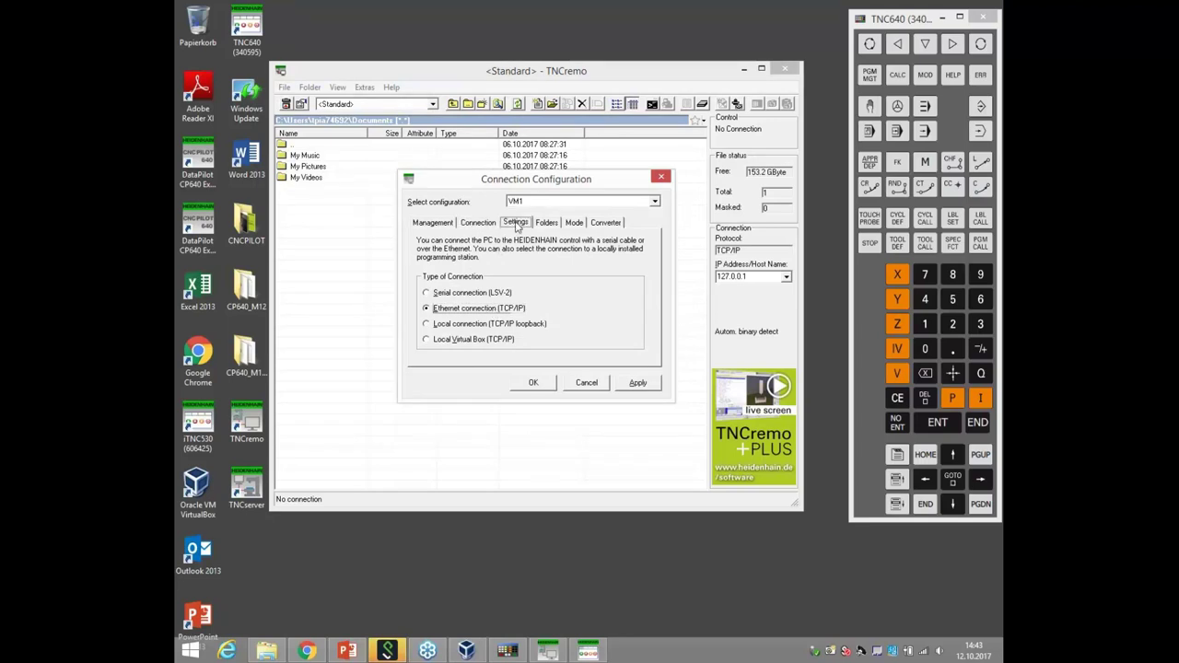
left_click_drag(565, 329, 506, 324)
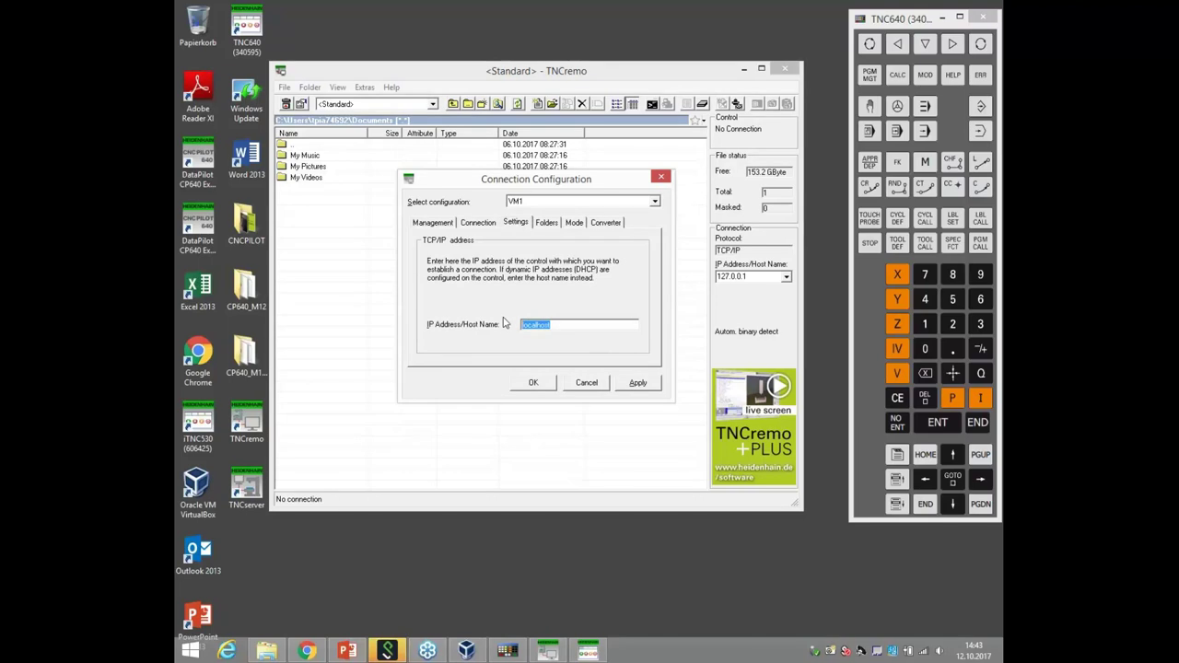
key("Delete")
right_click(553, 324)
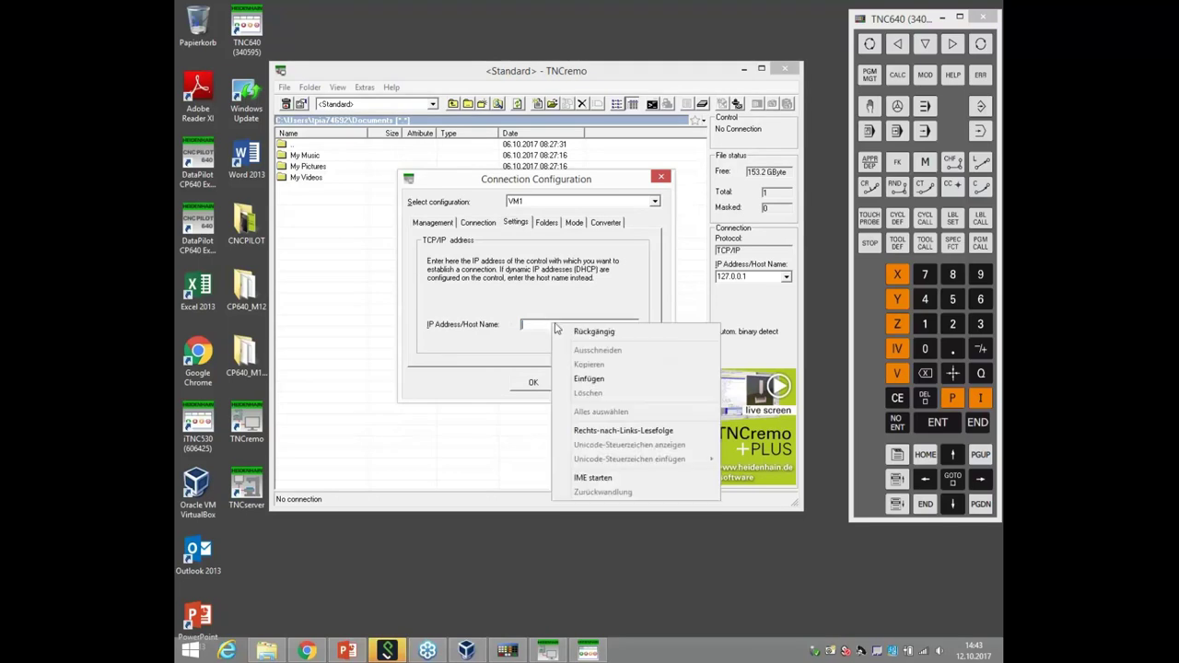
left_click(599, 379)
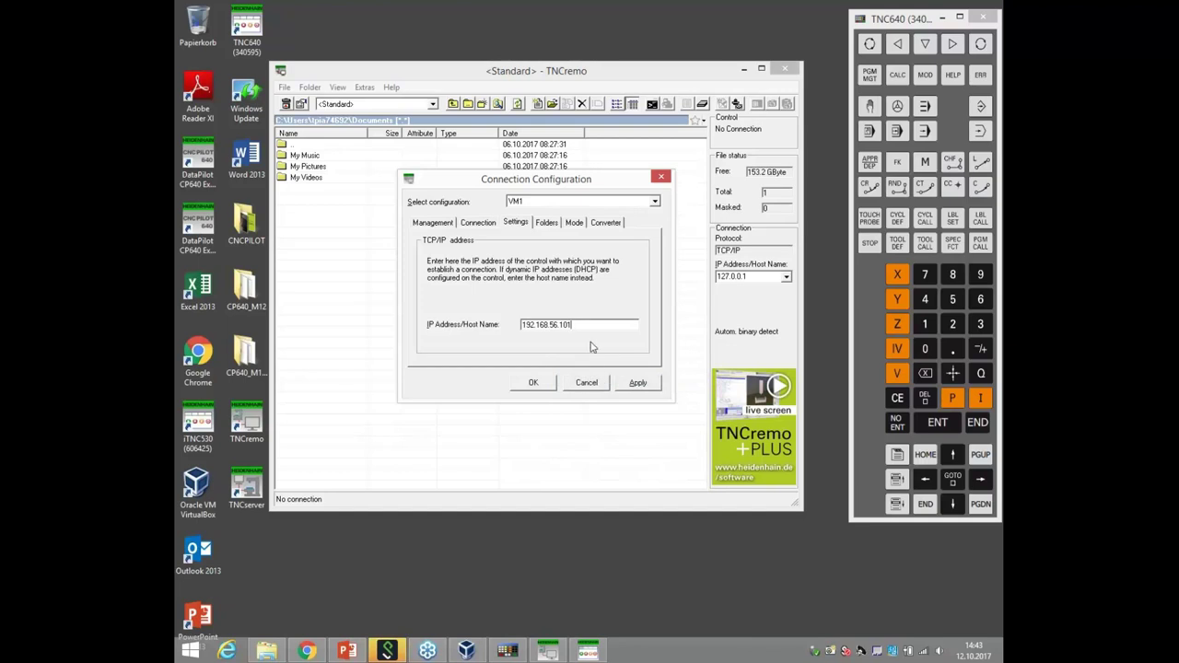
Apply the VM1 configuration and connect to the control, declining the change to always-binary transmission.
left_click(638, 382)
left_click(534, 383)
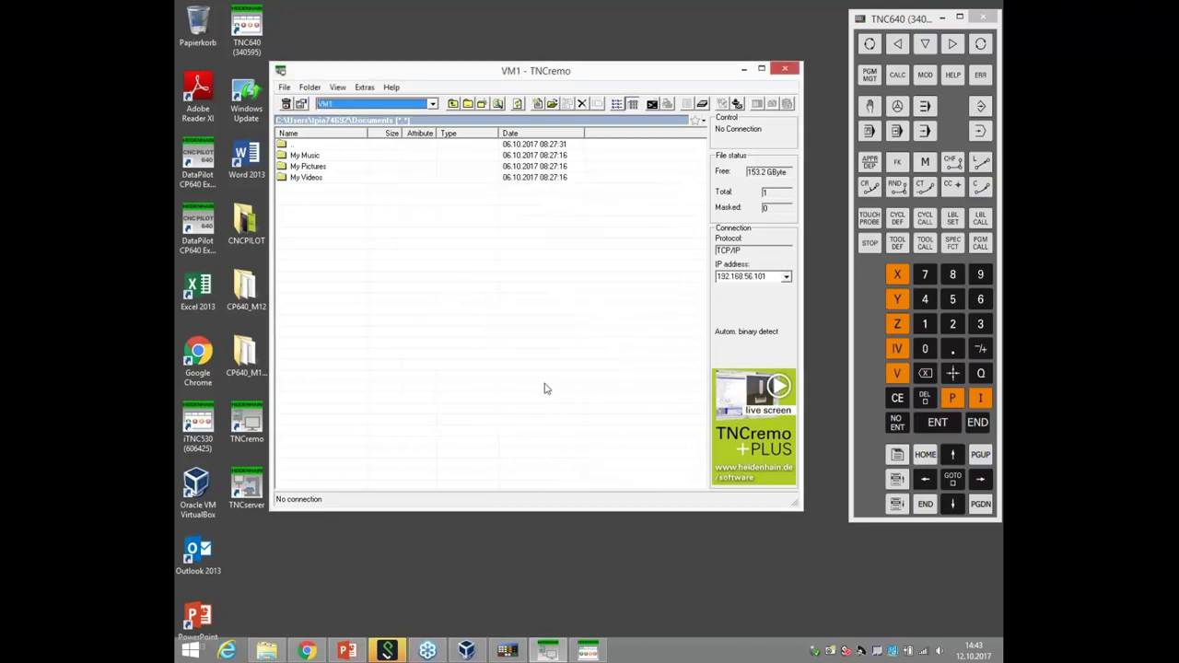
left_click(286, 104)
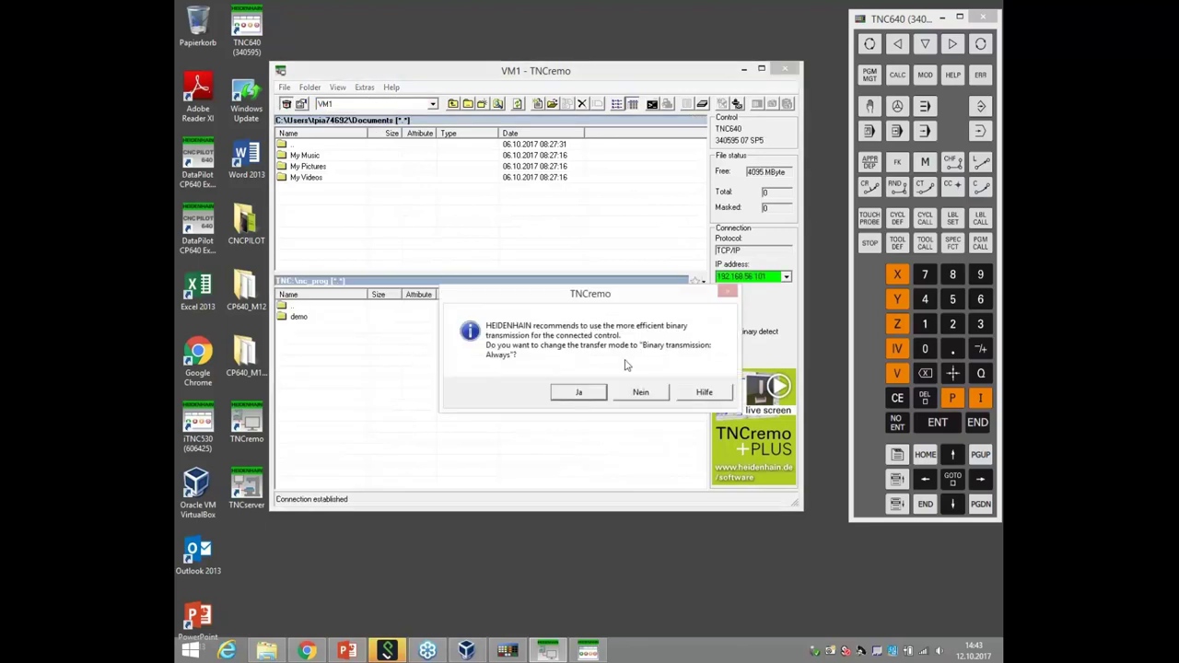
left_click(641, 393)
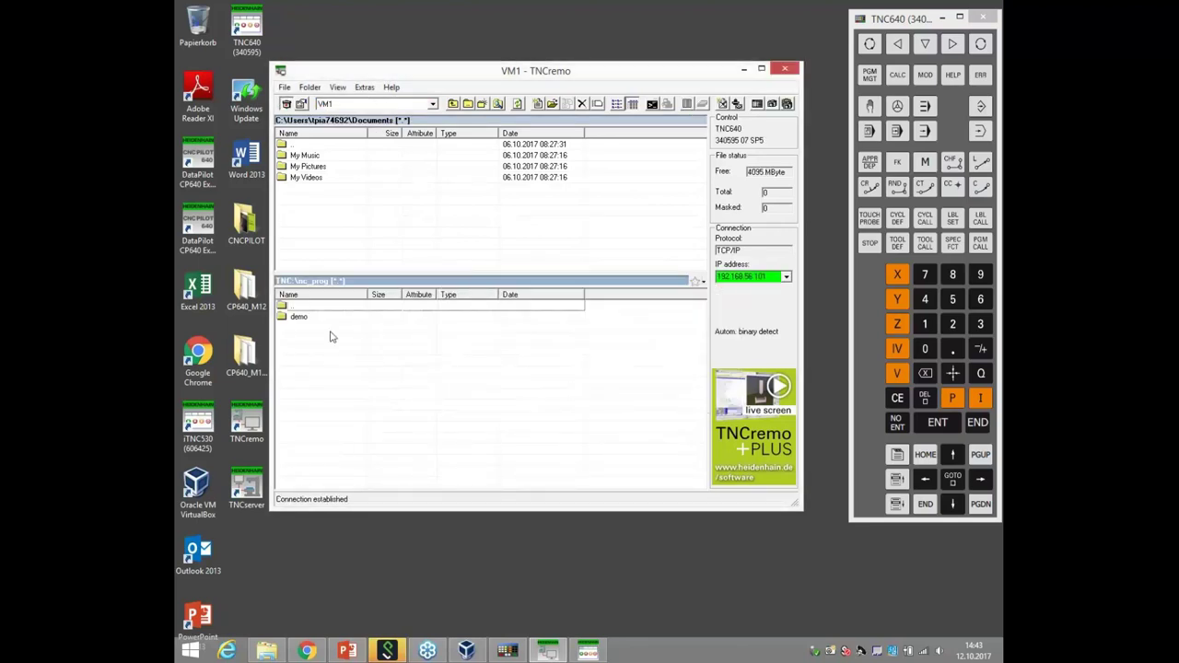
Transmit 1_Bohren_drilling.H from the control's nc_prog\demo\Bauteile_components folder to the PC's Documents folder.
left_click(289, 318)
double_click(290, 318)
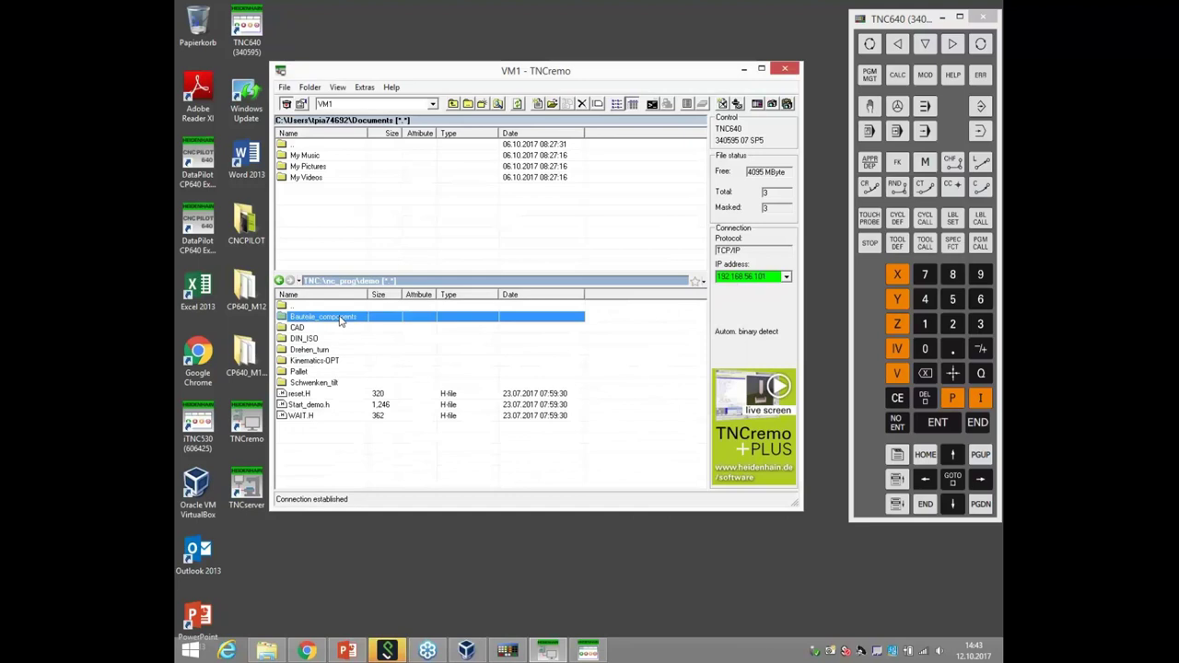
double_click(322, 317)
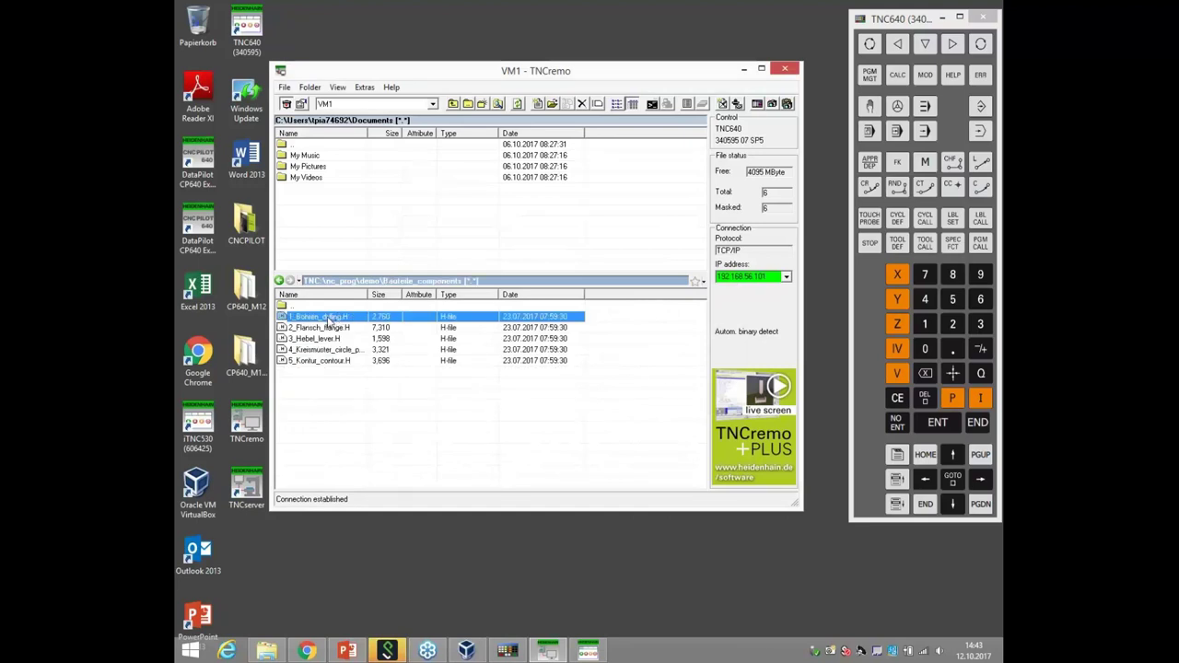
right_click(326, 317)
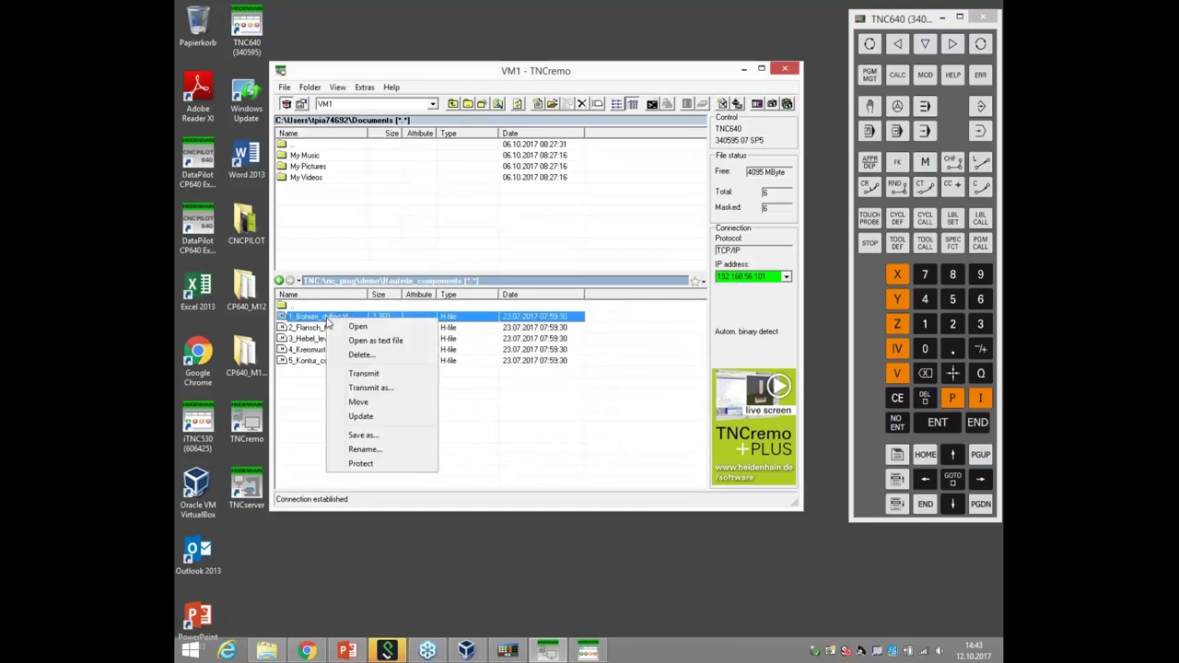
left_click(367, 374)
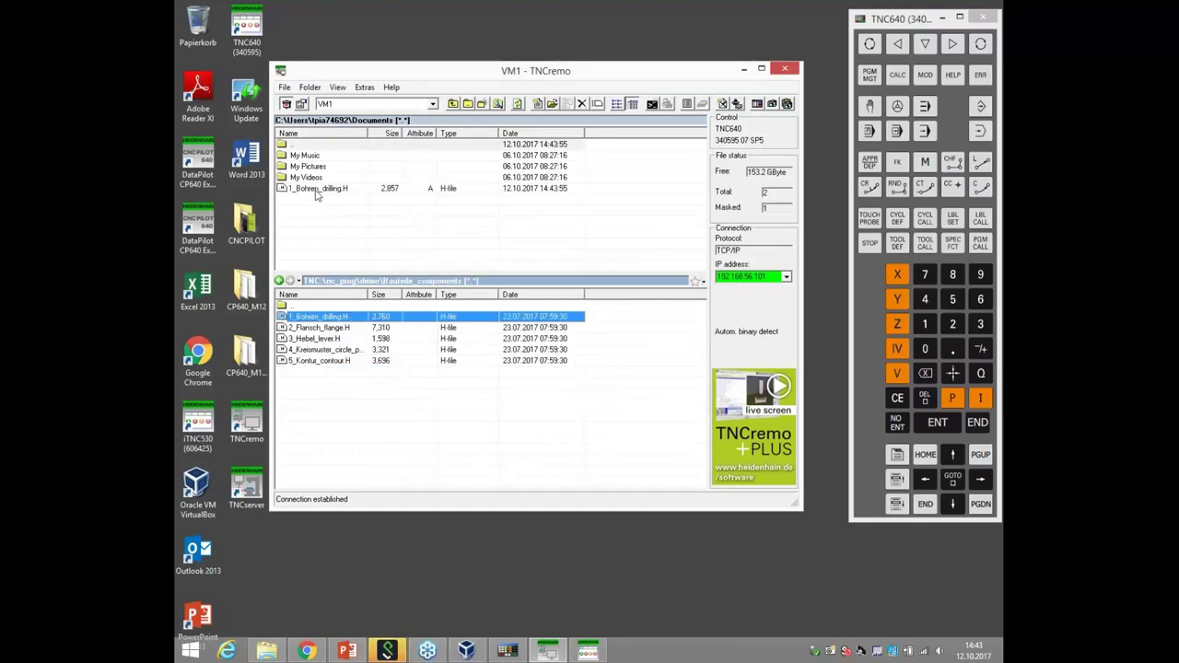
Open the transferred 1_Bohren_drilling.H in WordPad, look through the NC program and close it.
double_click(316, 189)
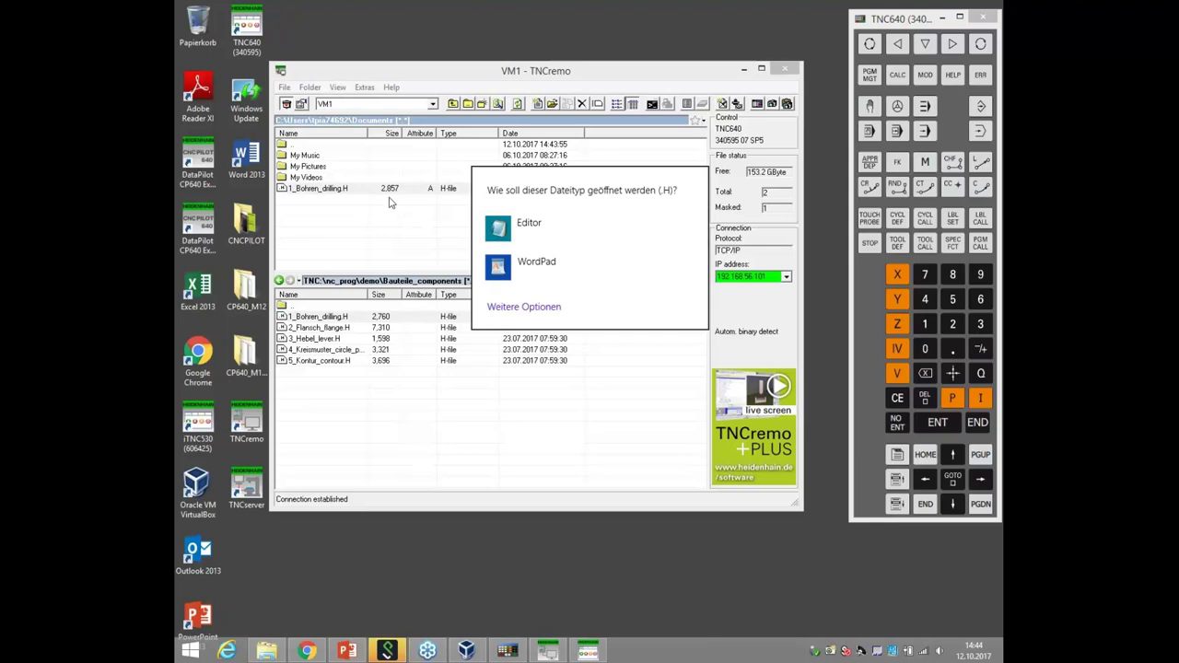
left_click(393, 201)
scroll(656, 396, "down", 12)
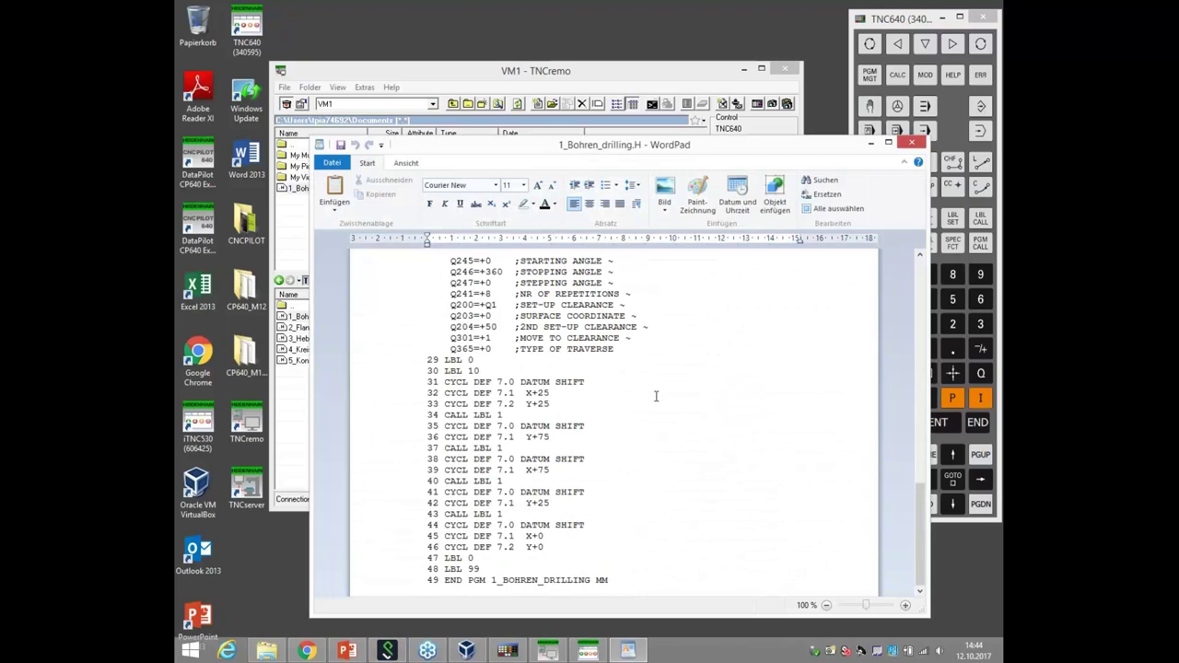
scroll(656, 396, "up", 10)
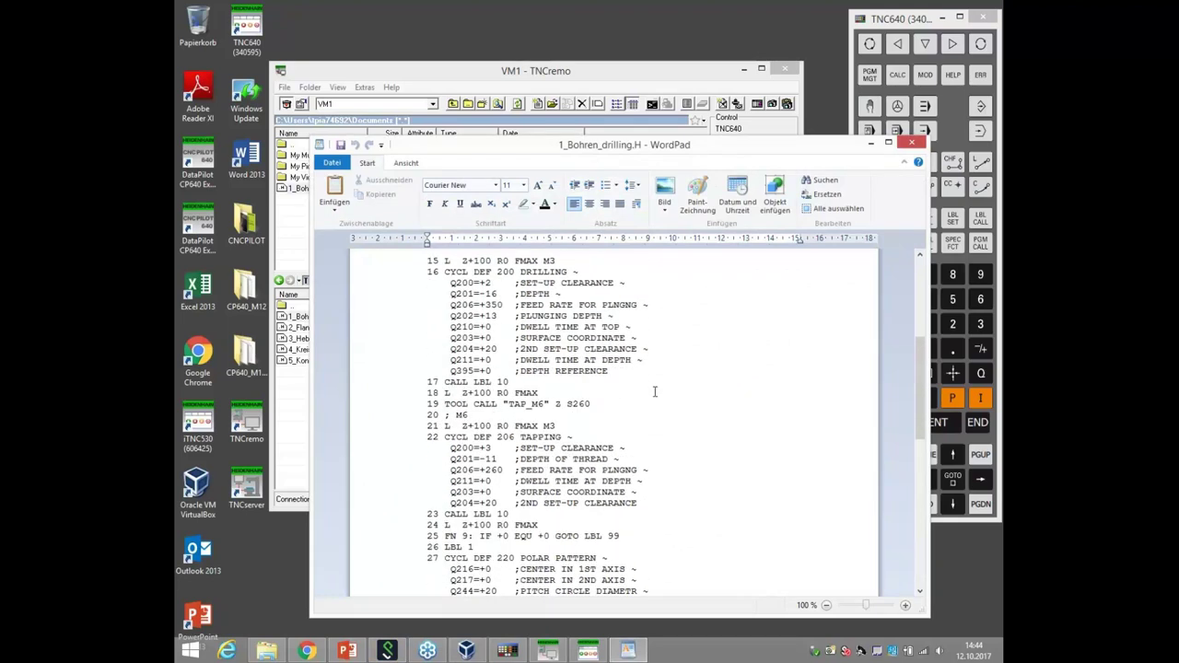
scroll(655, 392, "up", 8)
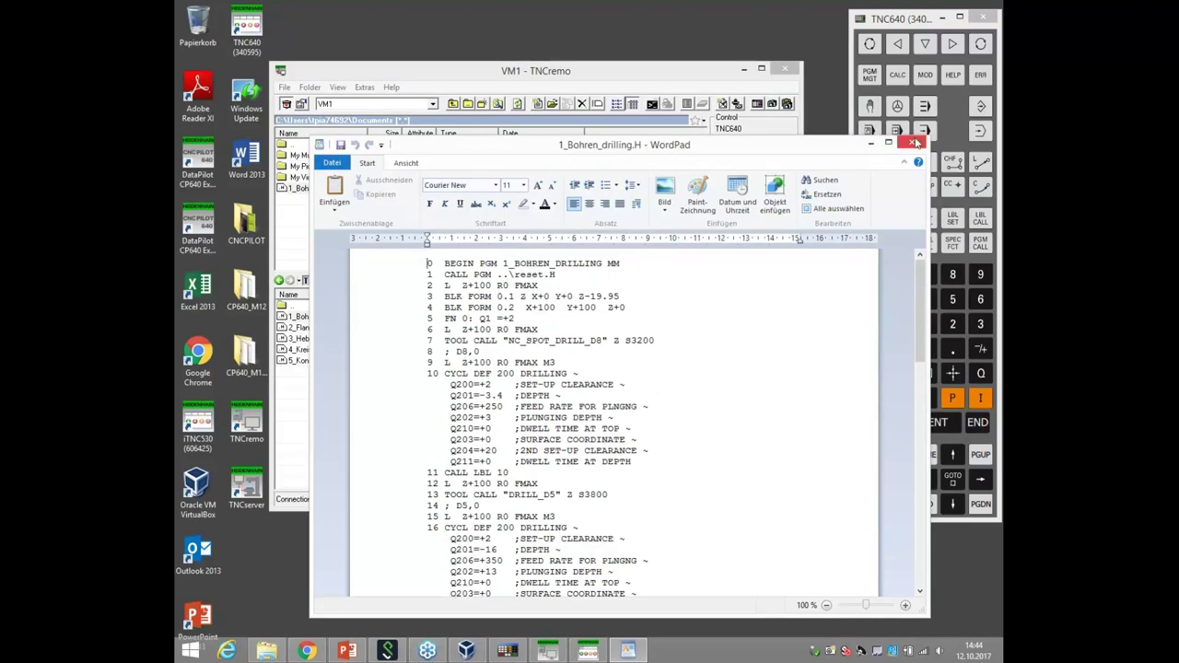
left_click(914, 143)
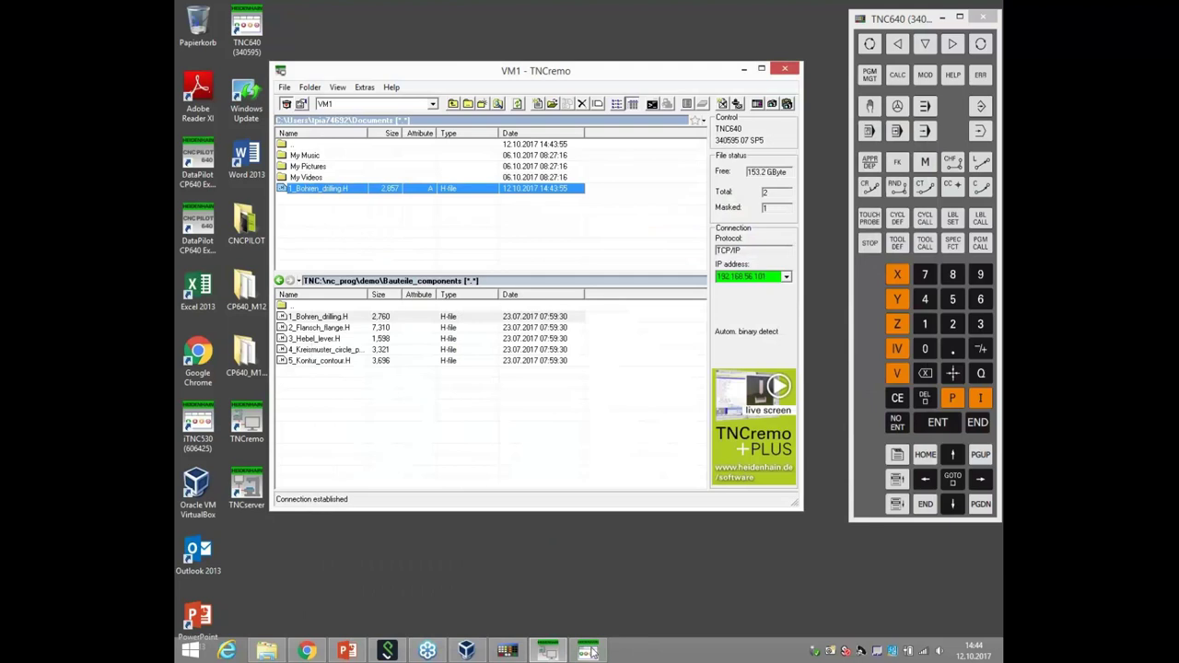
Switch to the TNC640 virtual machine, attach General USB Flash Disk [0100] and show the contents of USB0:\.
left_click(503, 638)
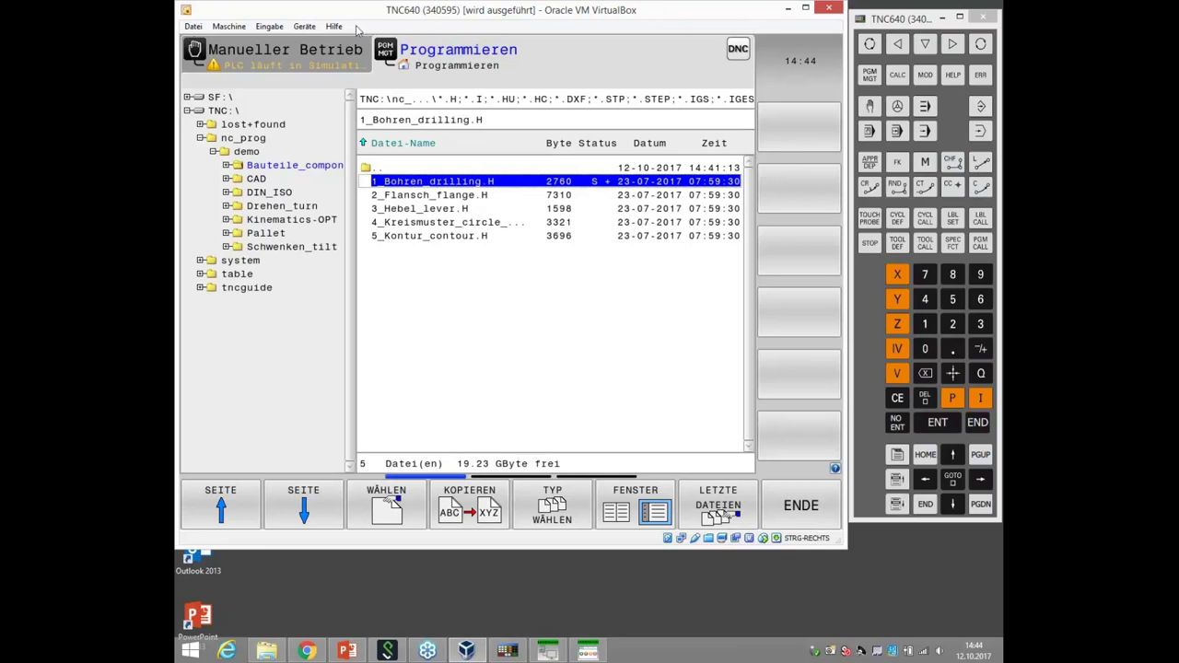
left_click(302, 27)
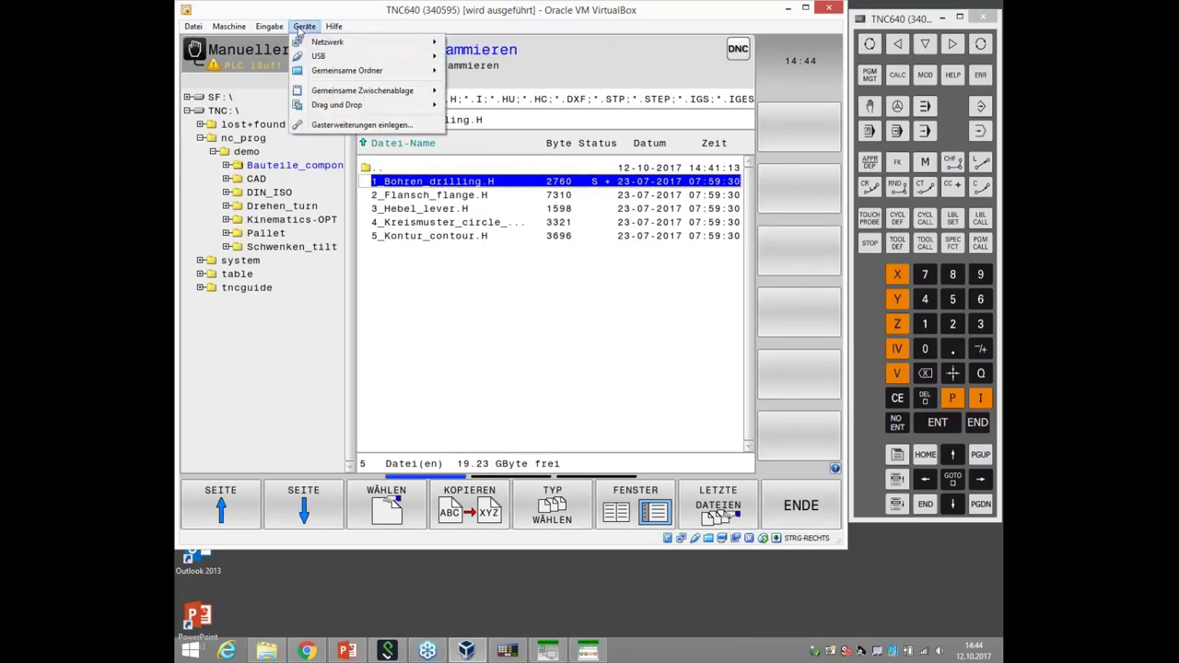
mouse_move(318, 57)
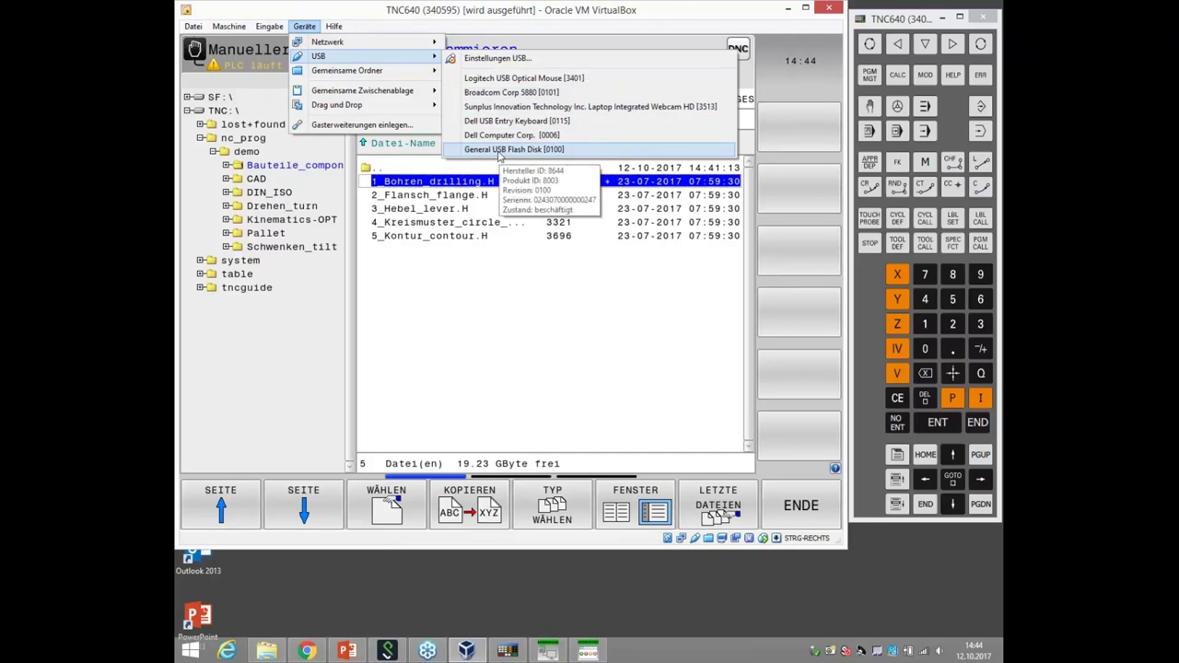
left_click(503, 149)
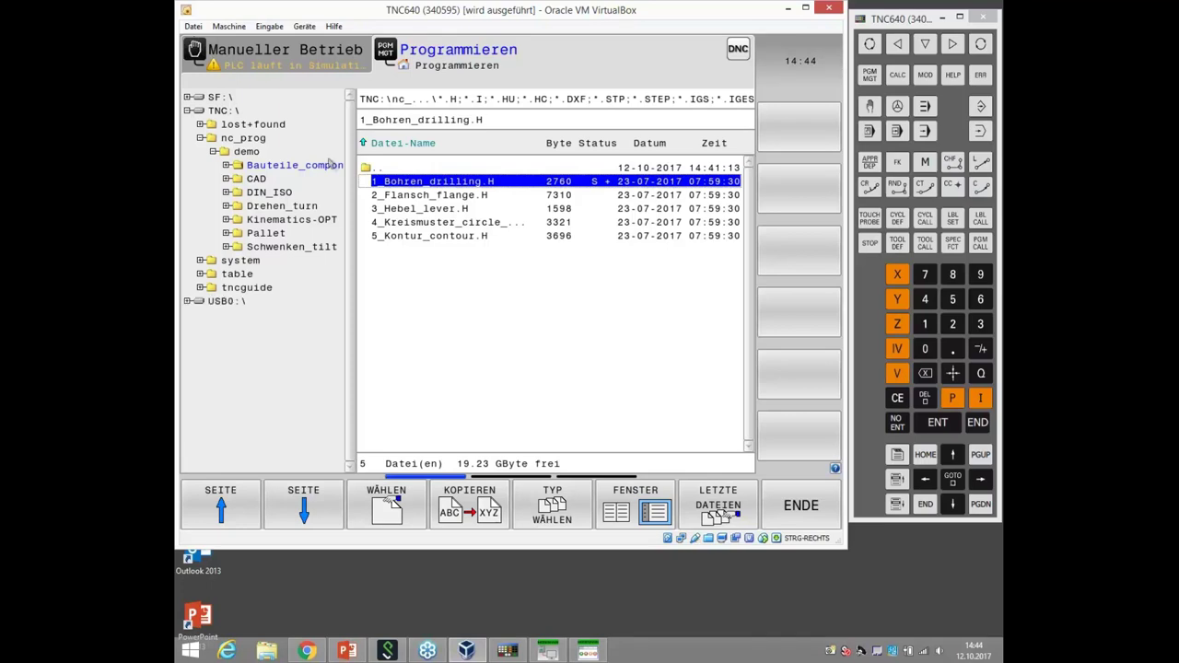
left_click(235, 302)
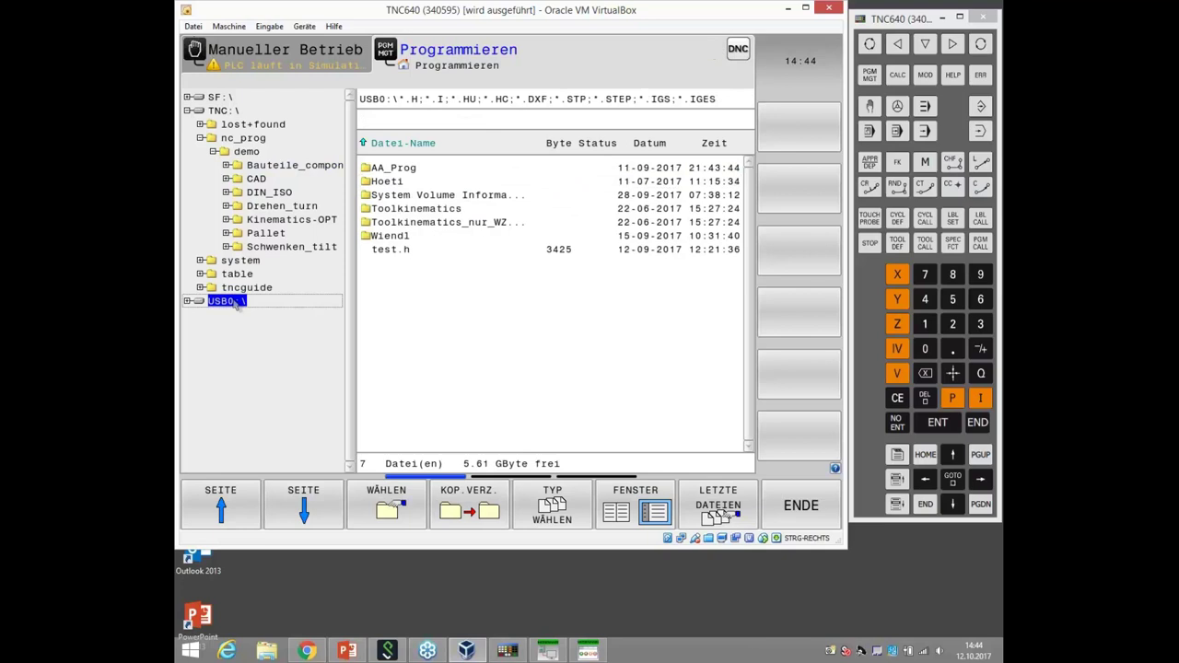
Copy 1_Bohren_drilling.H from the Bauteile_components folder to the USB0: drive.
left_click(261, 170)
left_click(384, 184)
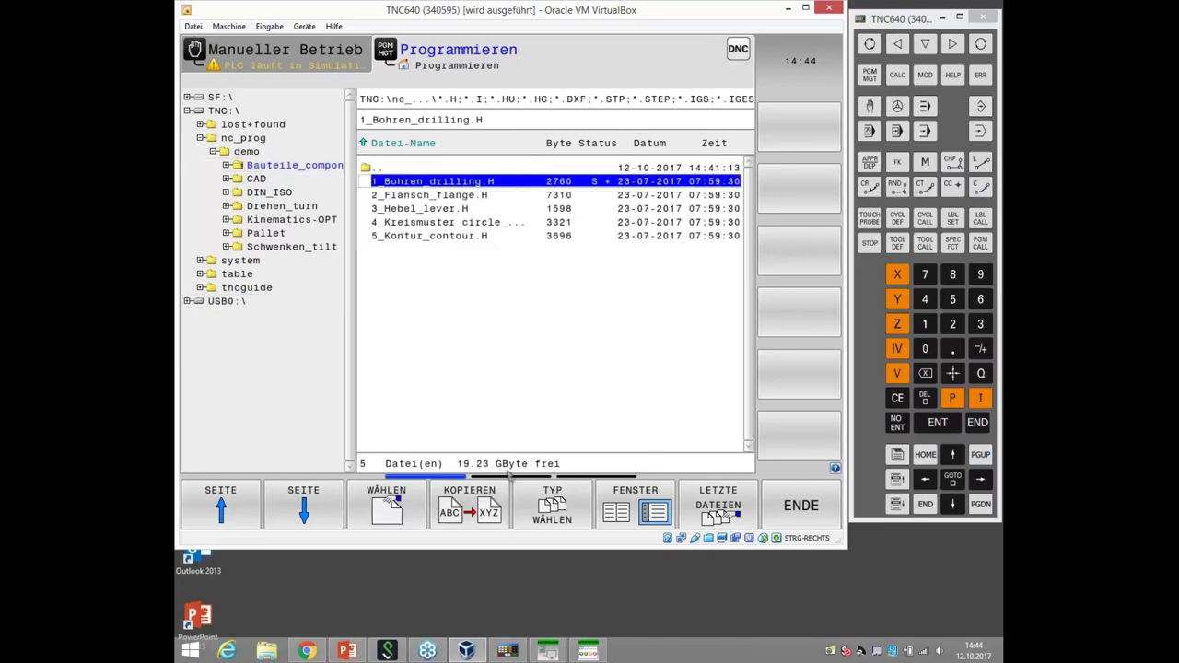
left_click(470, 505)
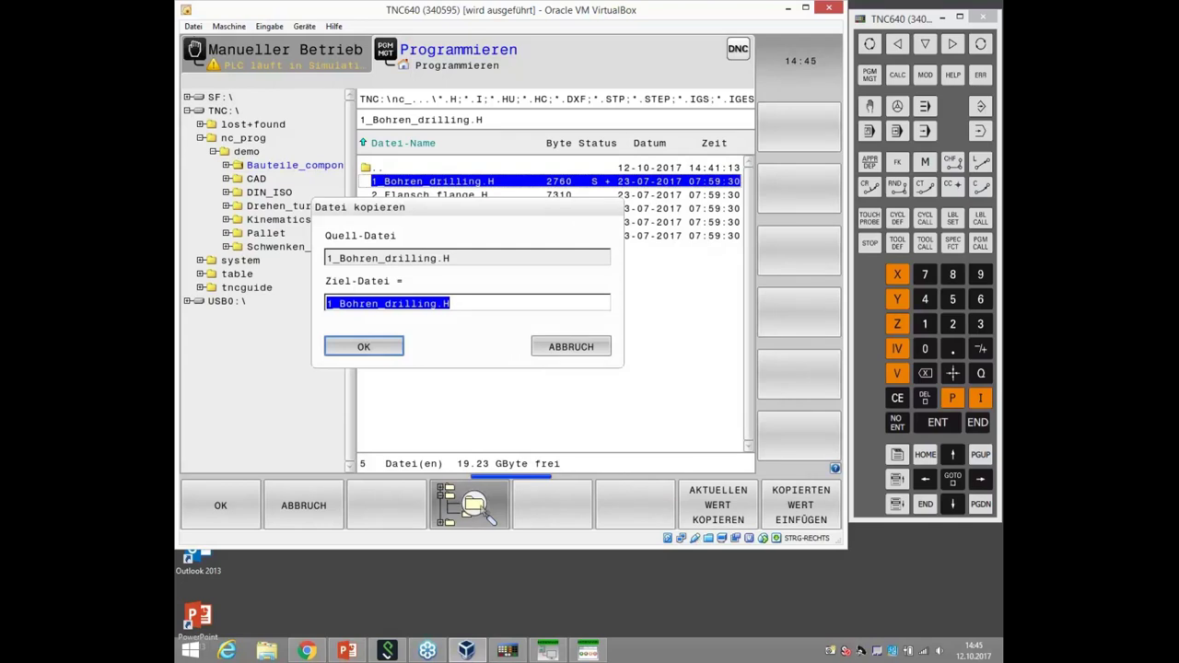
left_click(474, 507)
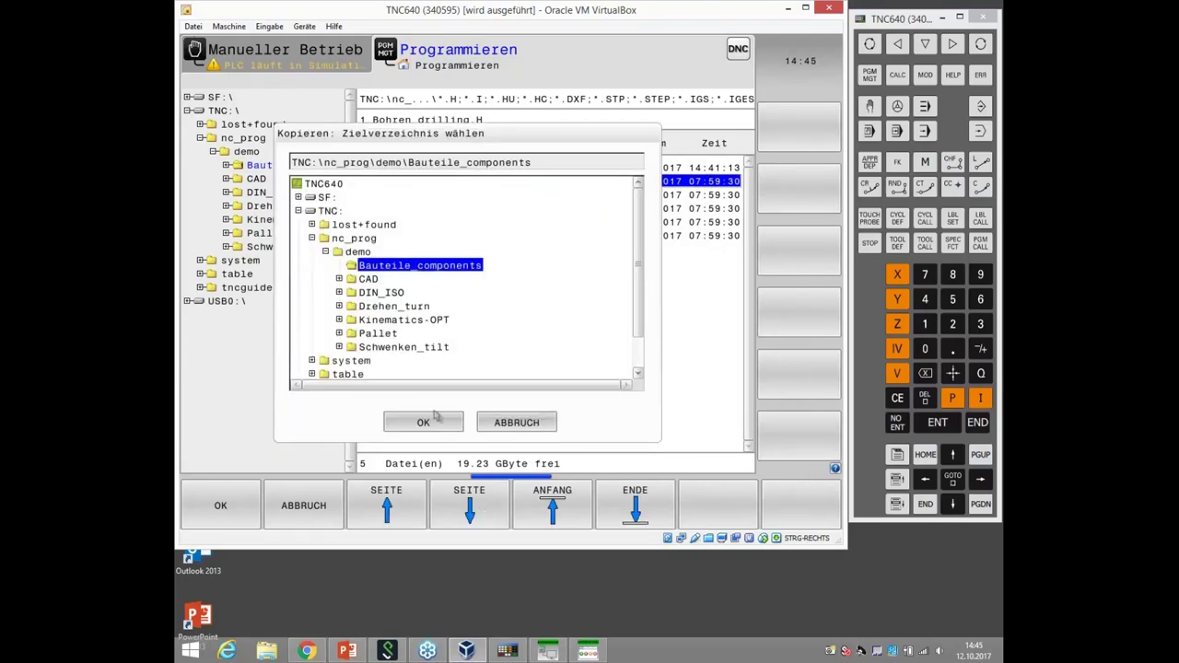
scroll(339, 265, "down", 1)
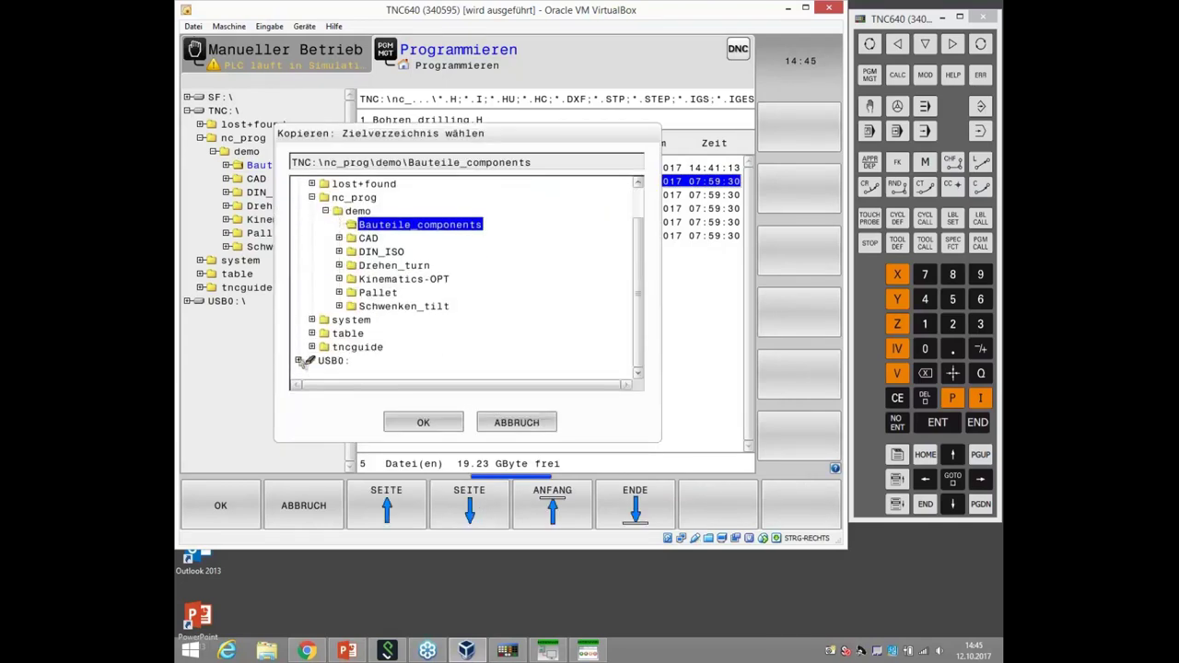
left_click(324, 362)
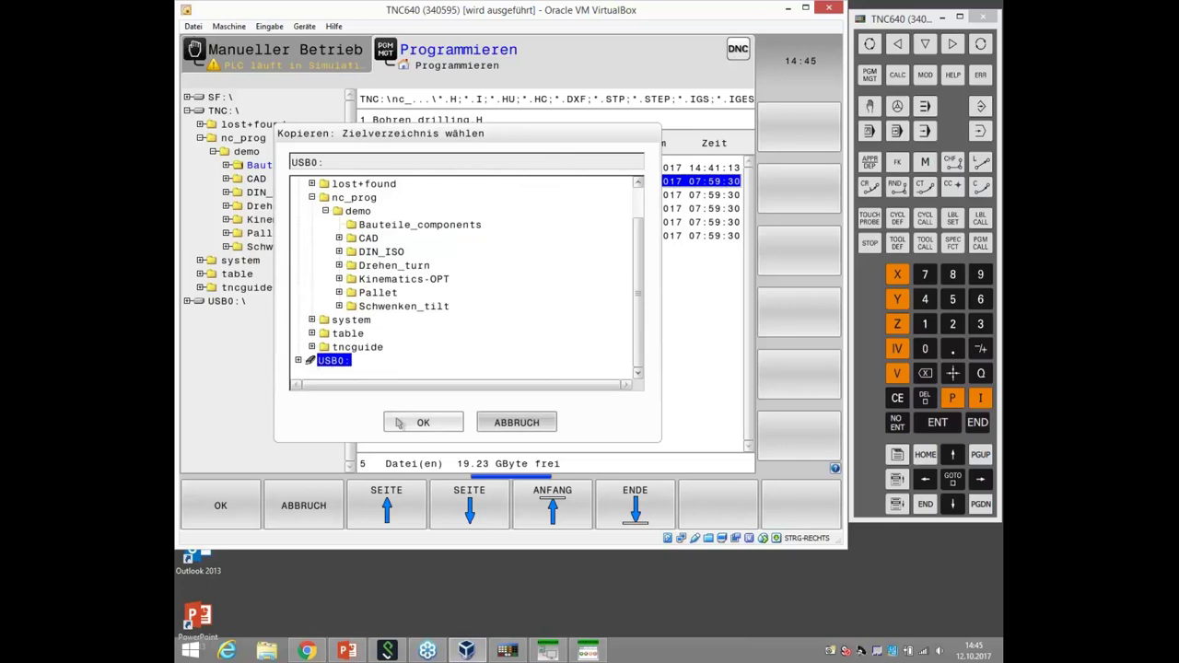
left_click(400, 422)
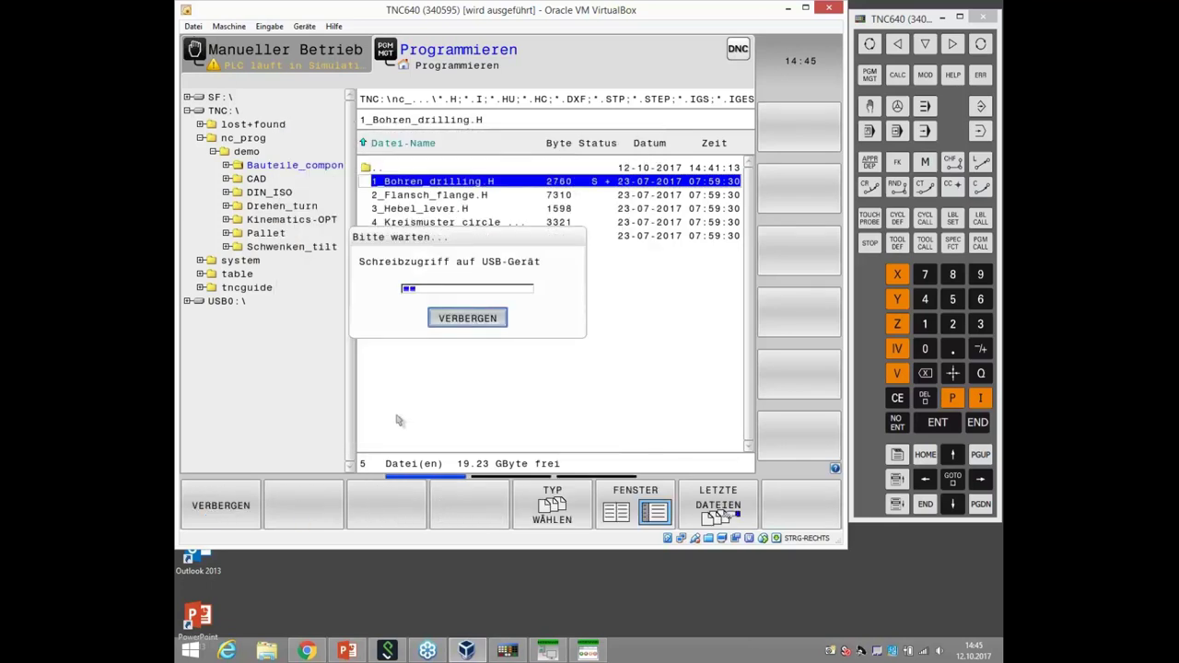
Check the copied 1_Bohren_drilling.H on USB0:\ and safely eject the USB drive from the control.
left_click(235, 303)
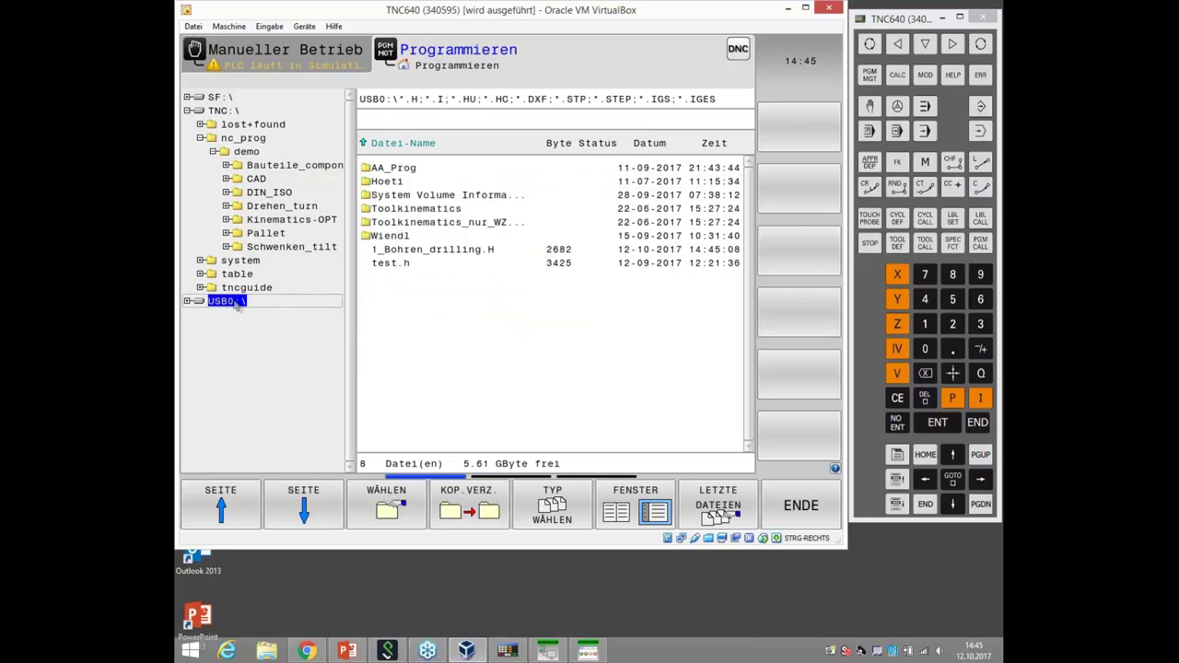
left_click(464, 256)
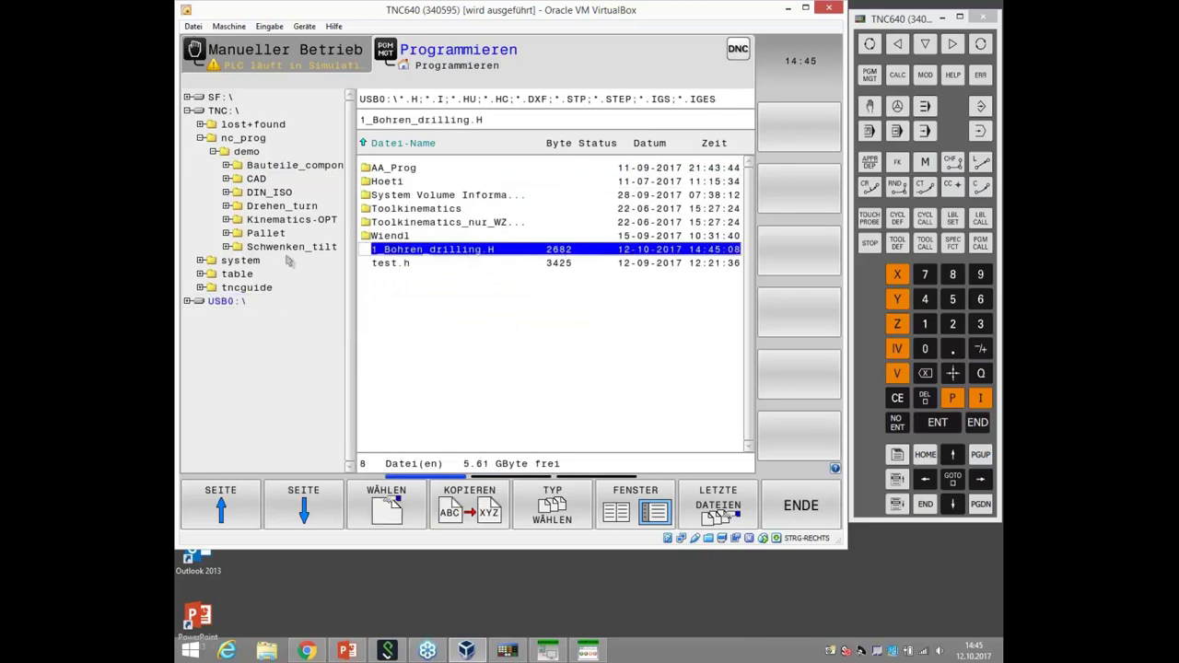
left_click(229, 301)
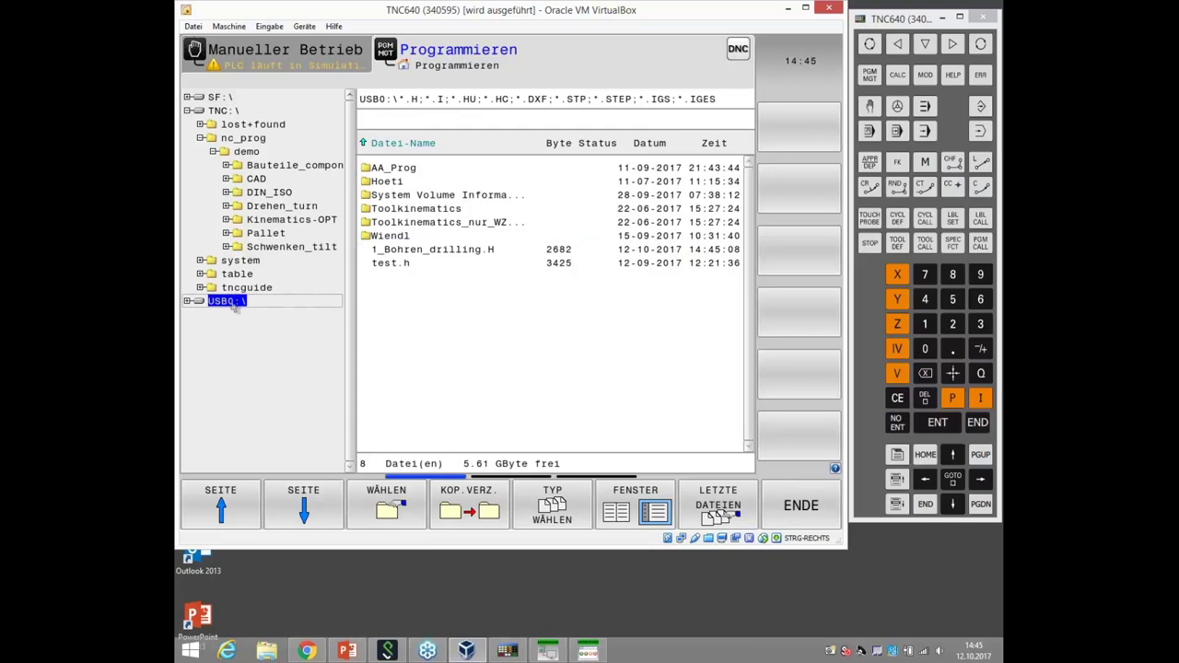
left_click(632, 477)
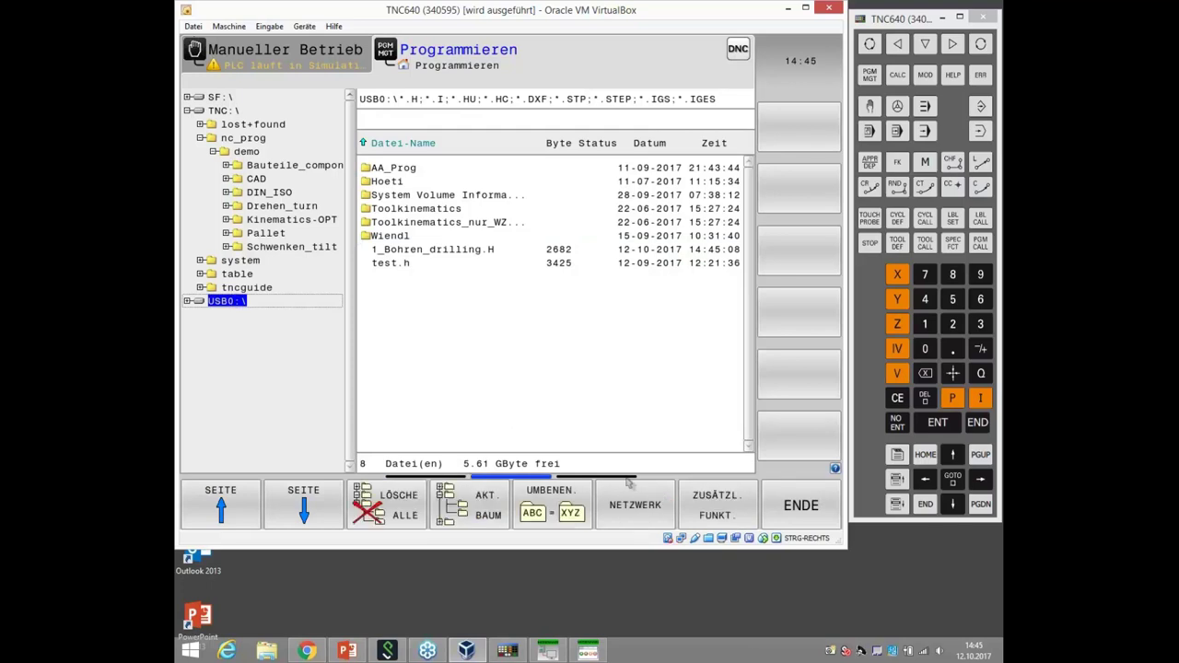
left_click(700, 504)
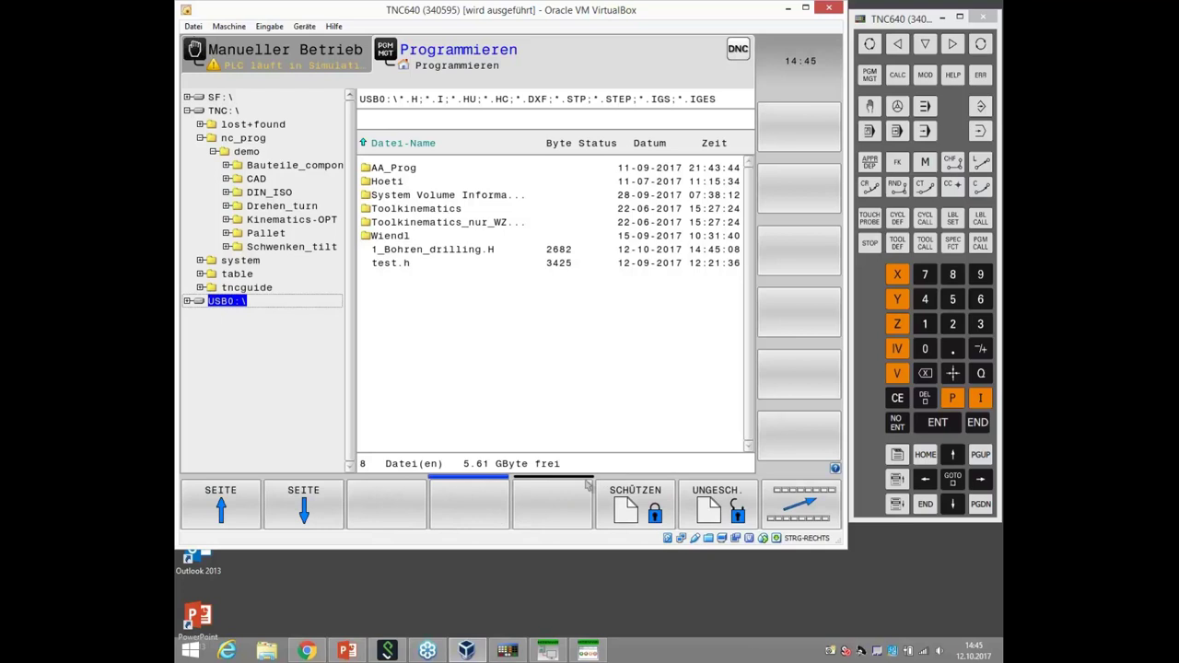
left_click(719, 513)
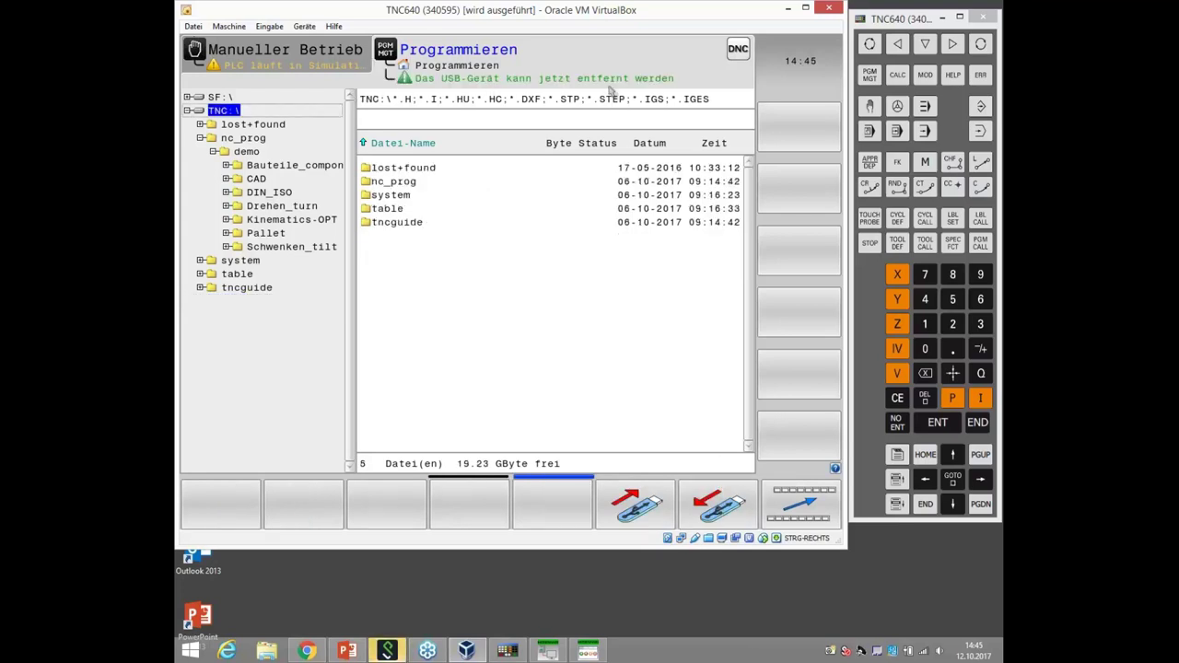
Detach General USB Flash Disk [0100] from the TNC640 virtual machine.
left_click(304, 26)
mouse_move(387, 56)
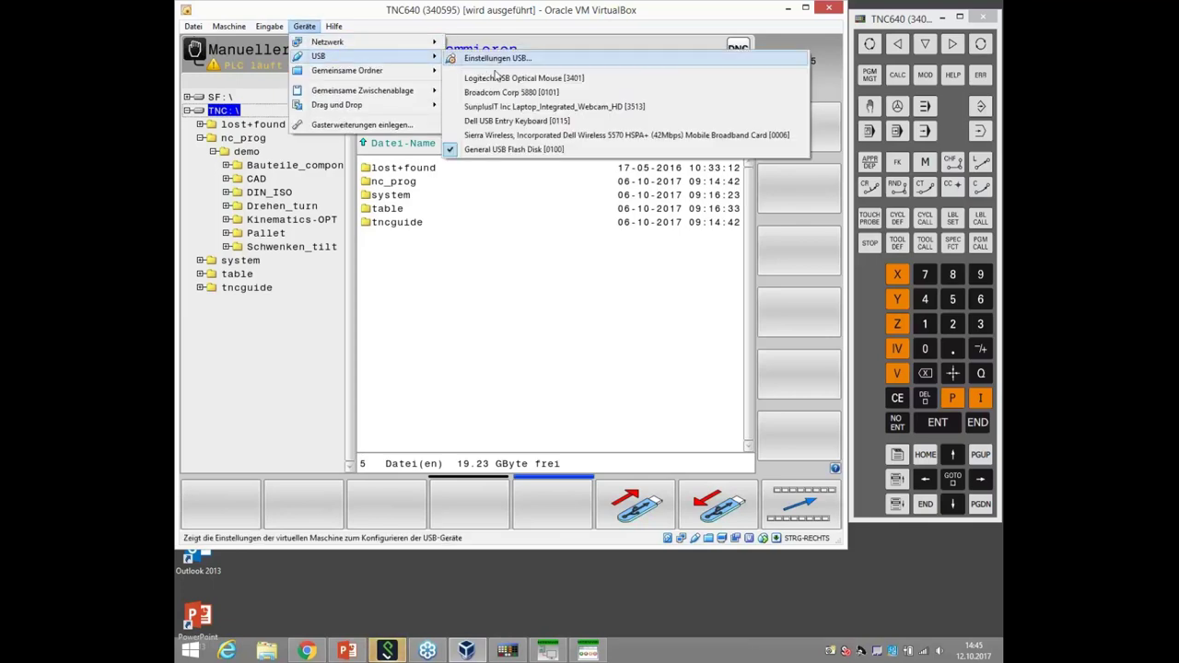
left_click(629, 149)
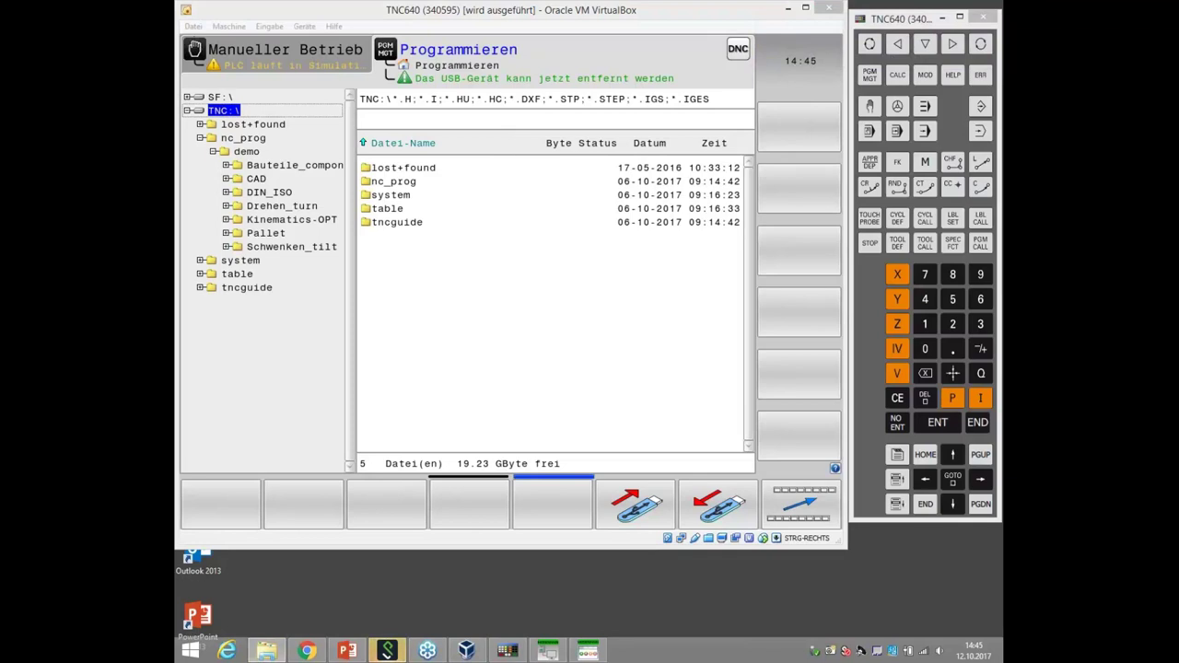
Open 1_Bohren_drilling.H from USB DISK (D:) in WordPad on the PC, look through it, and close both windows.
left_click(266, 651)
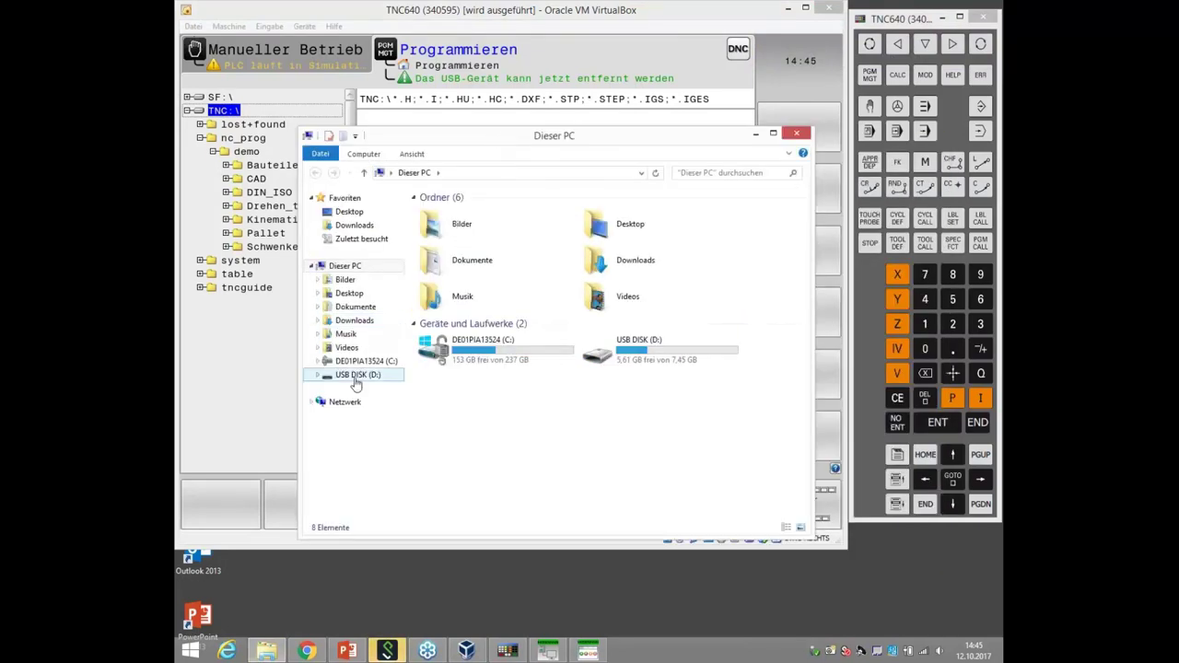
left_click(355, 378)
left_click(460, 282)
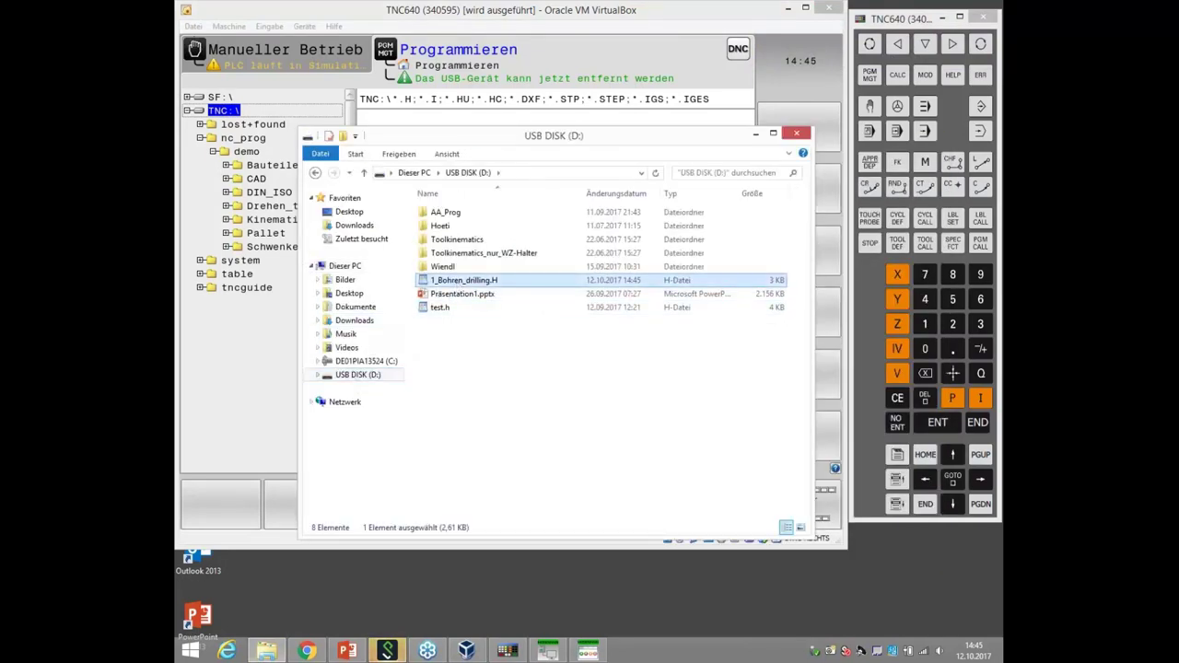
double_click(459, 280)
scroll(631, 268, "down", 4)
scroll(631, 268, "up", 4)
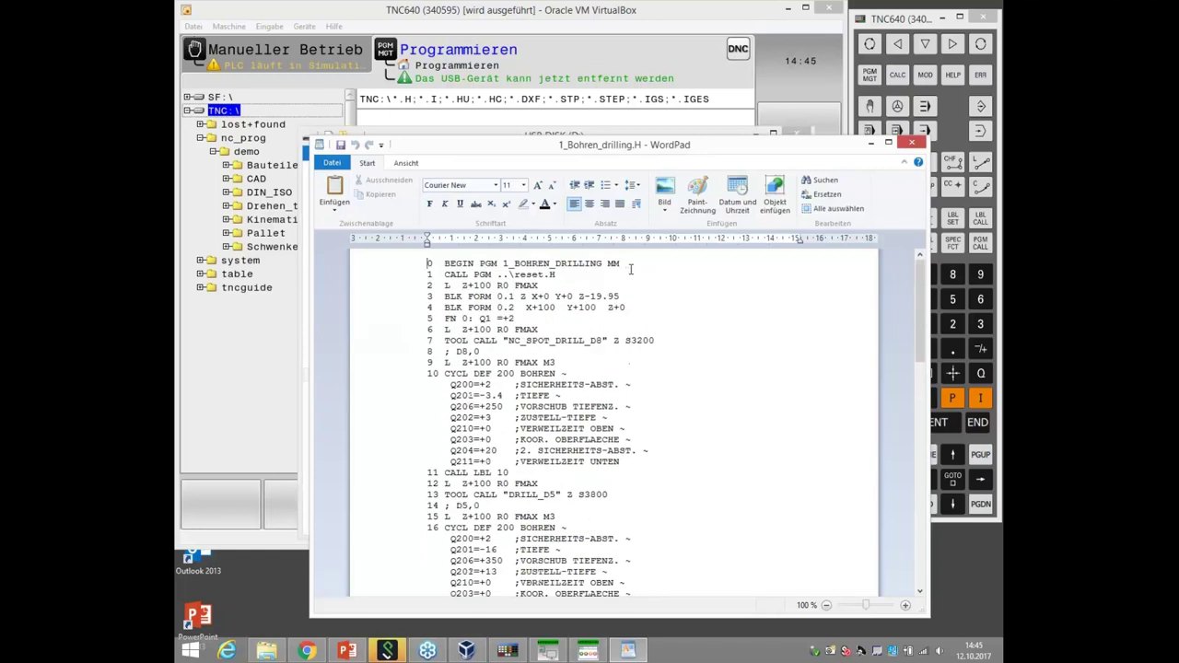
left_click(911, 143)
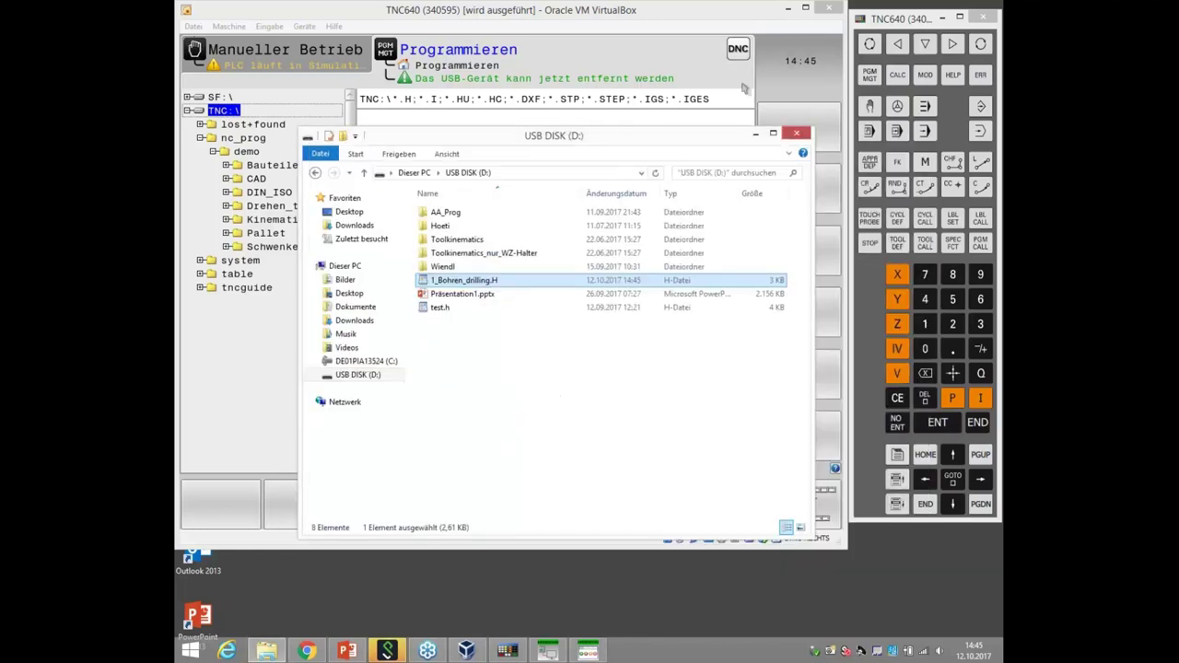
left_click(796, 133)
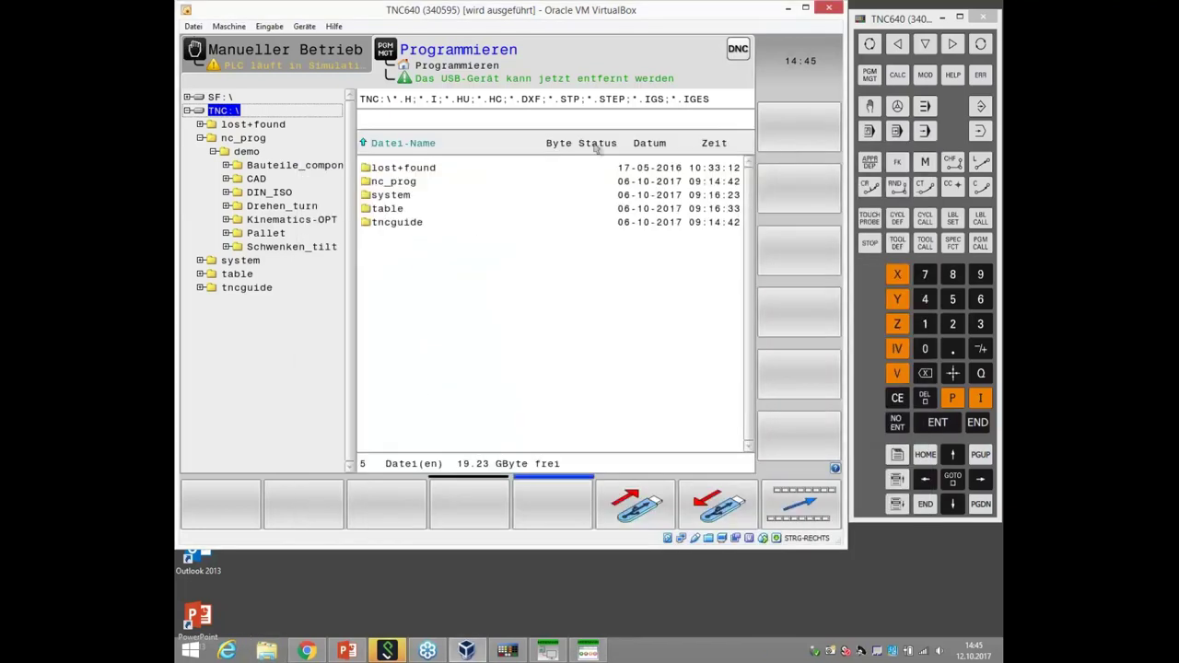
In TNC VBox Control, set the display resolution to 1280x1024 with Full mode and apply the settings.
left_click(589, 651)
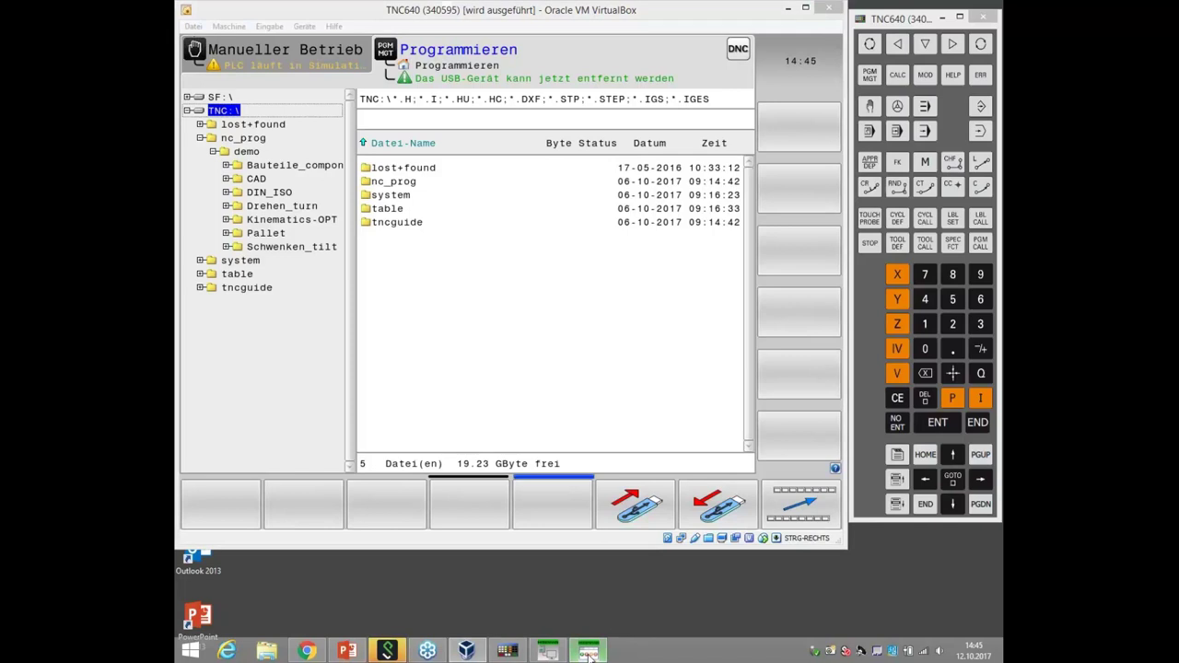
left_click(493, 322)
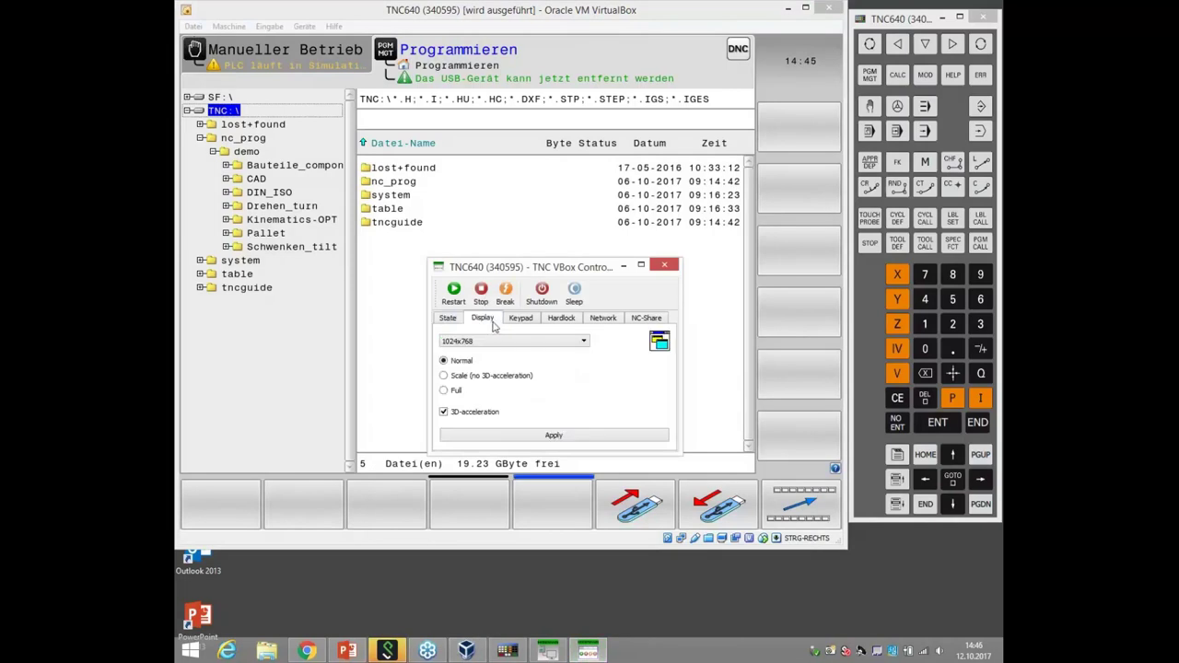
left_click(487, 342)
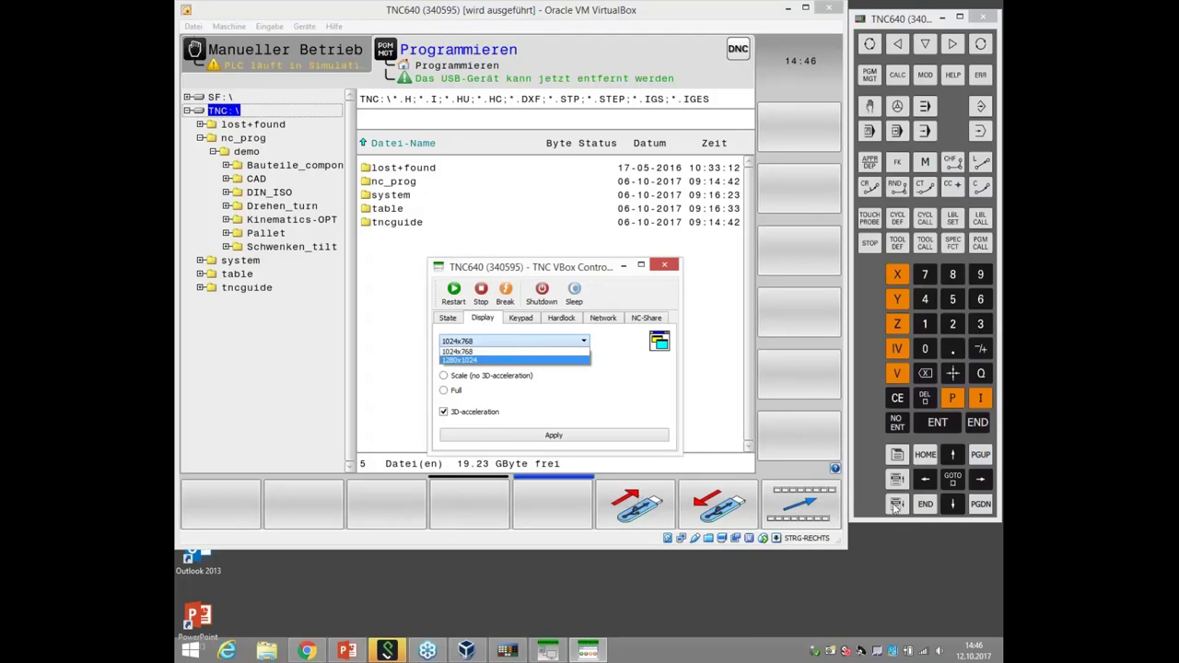
left_click(478, 360)
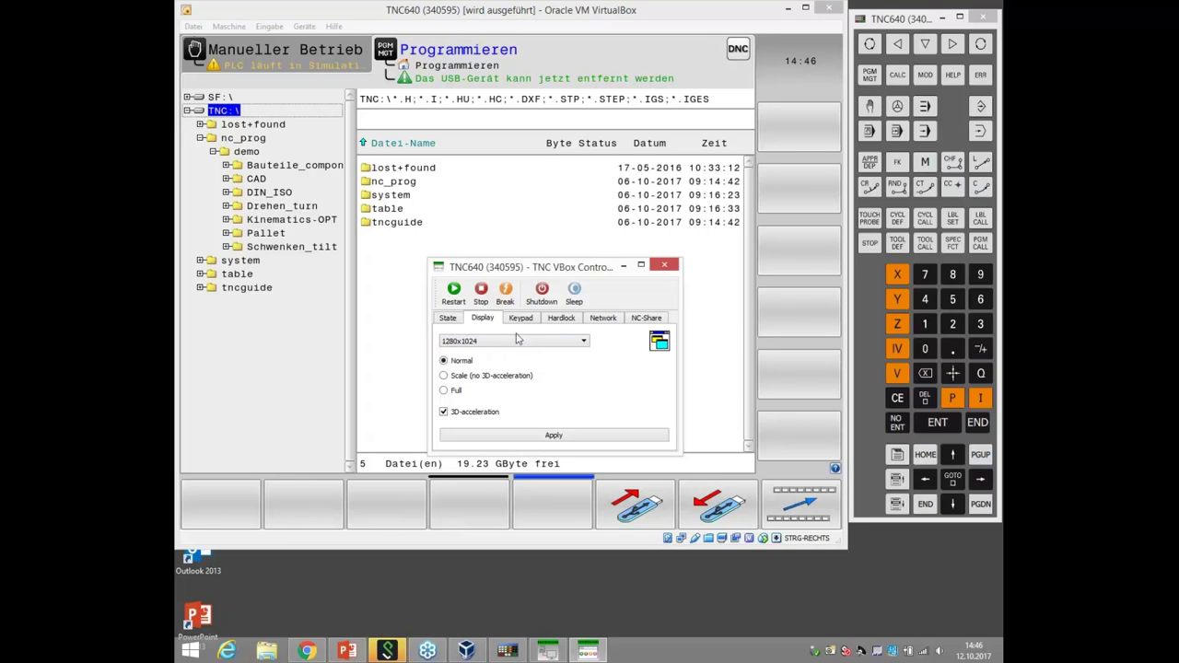
left_click(455, 391)
left_click(544, 437)
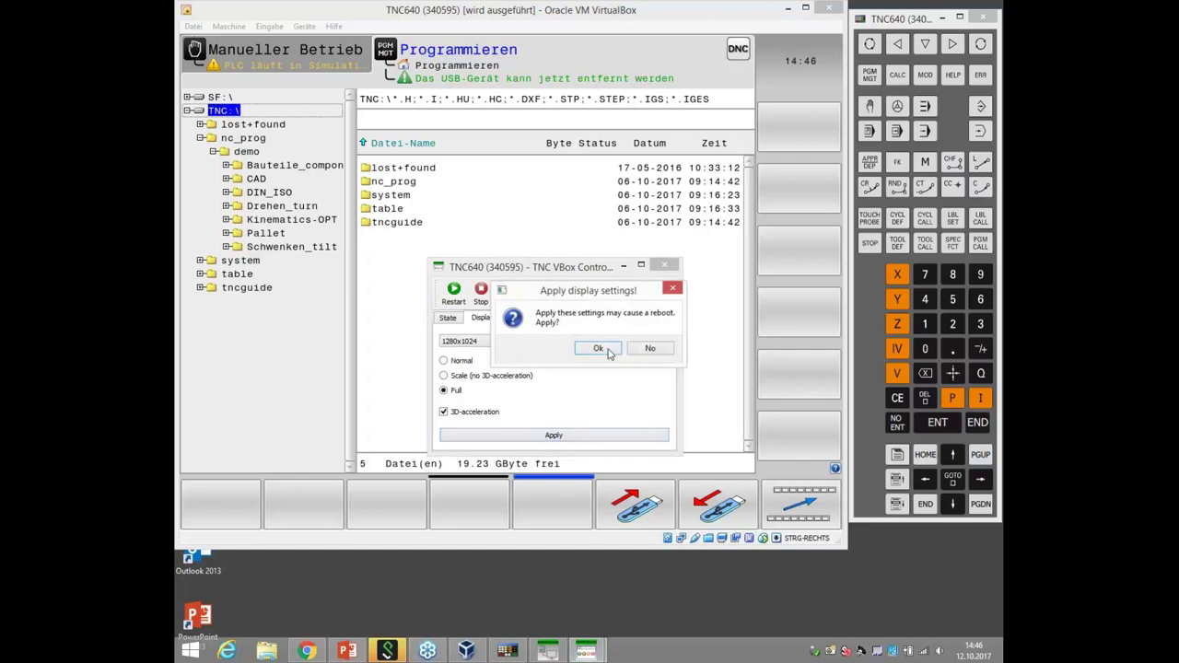
left_click(601, 349)
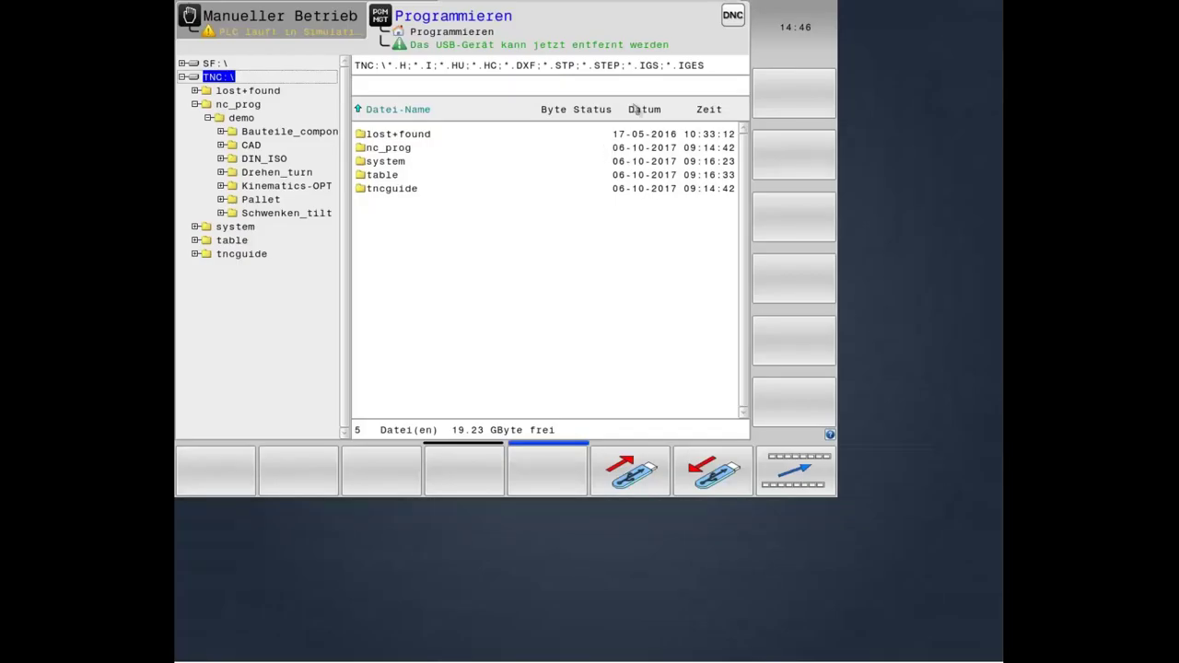
Switch the control to Manueller Betrieb and shut down the full-screen TNC640 virtual machine.
left_click(301, 35)
mouse_move(683, 6)
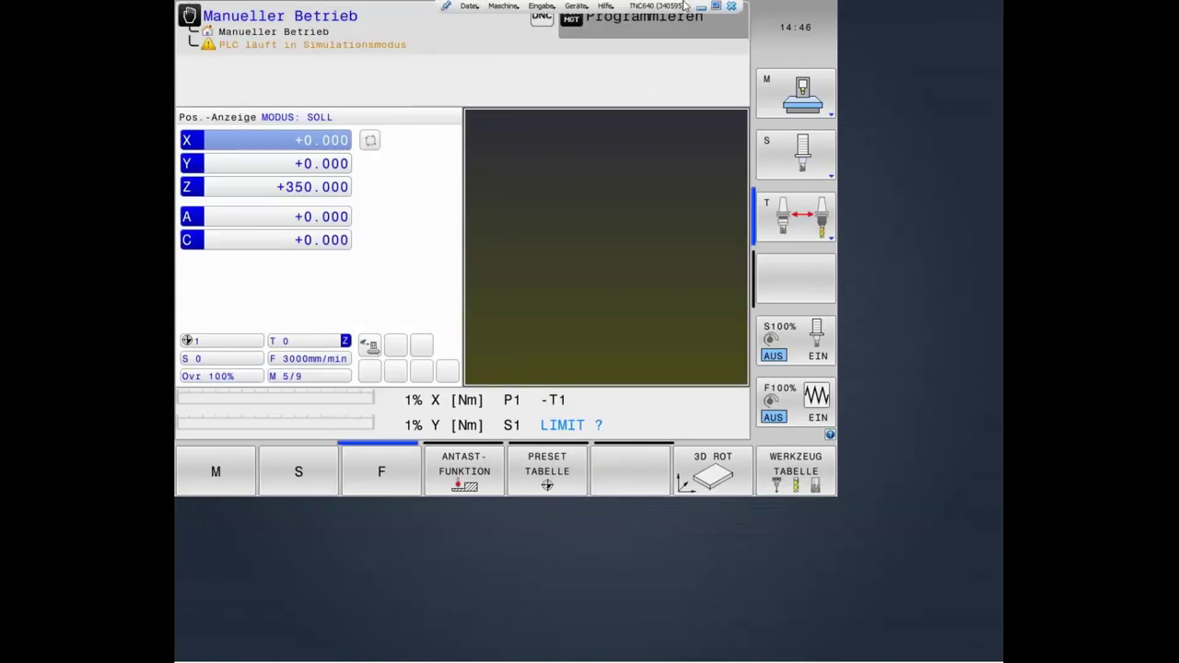
left_click(732, 7)
left_click(605, 373)
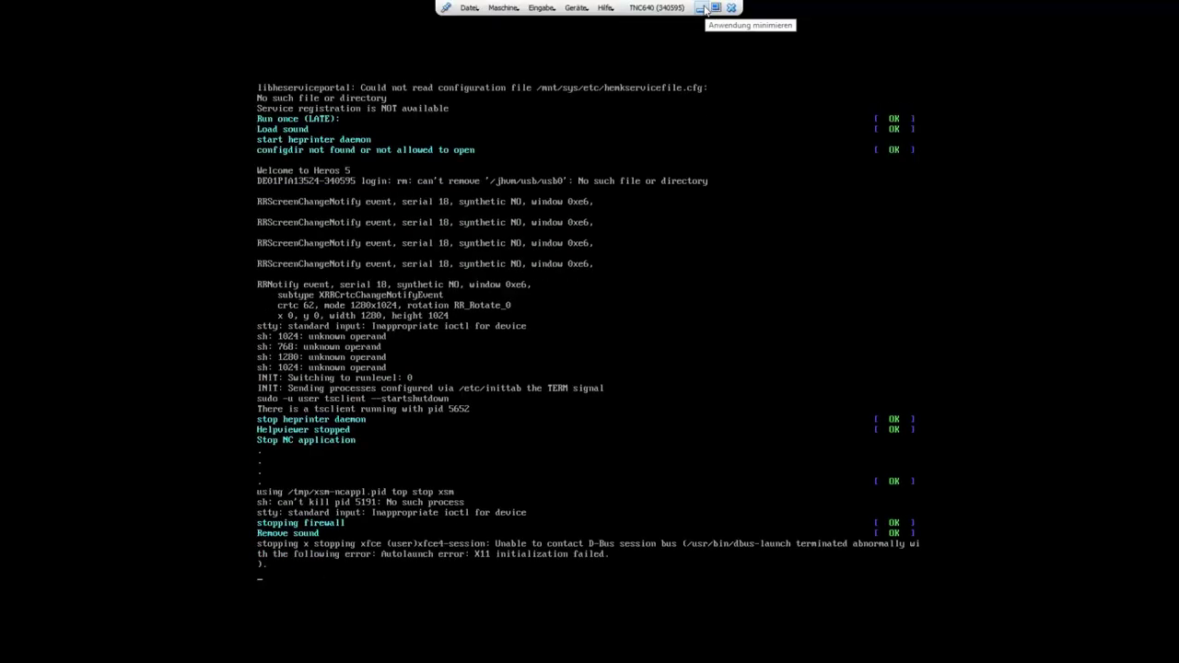
Minimize the full-screen virtual machine and close the virtual keyboard and TNCremo.
left_click(702, 7)
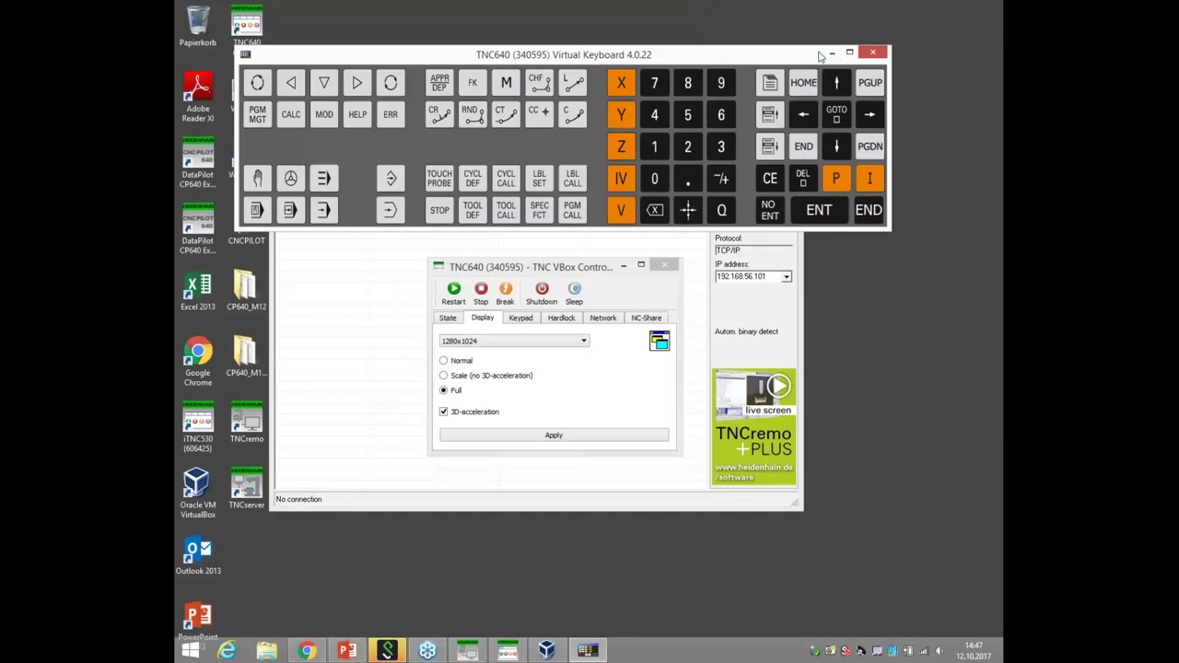
left_click(872, 51)
left_click(788, 83)
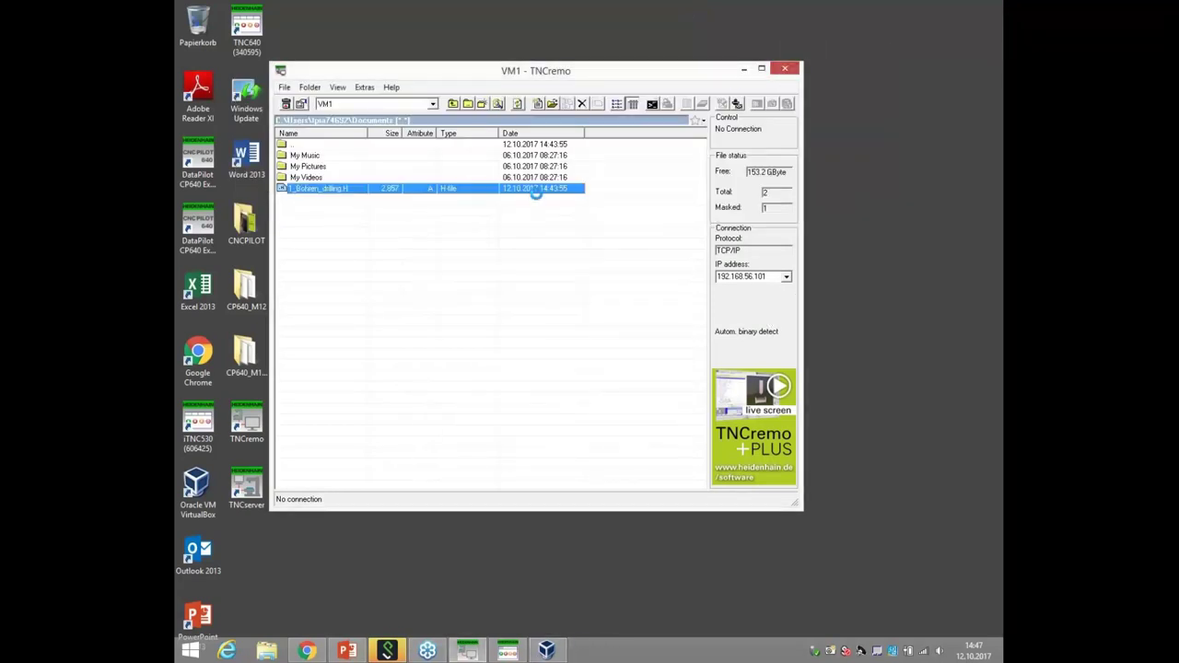
key("alt+F4")
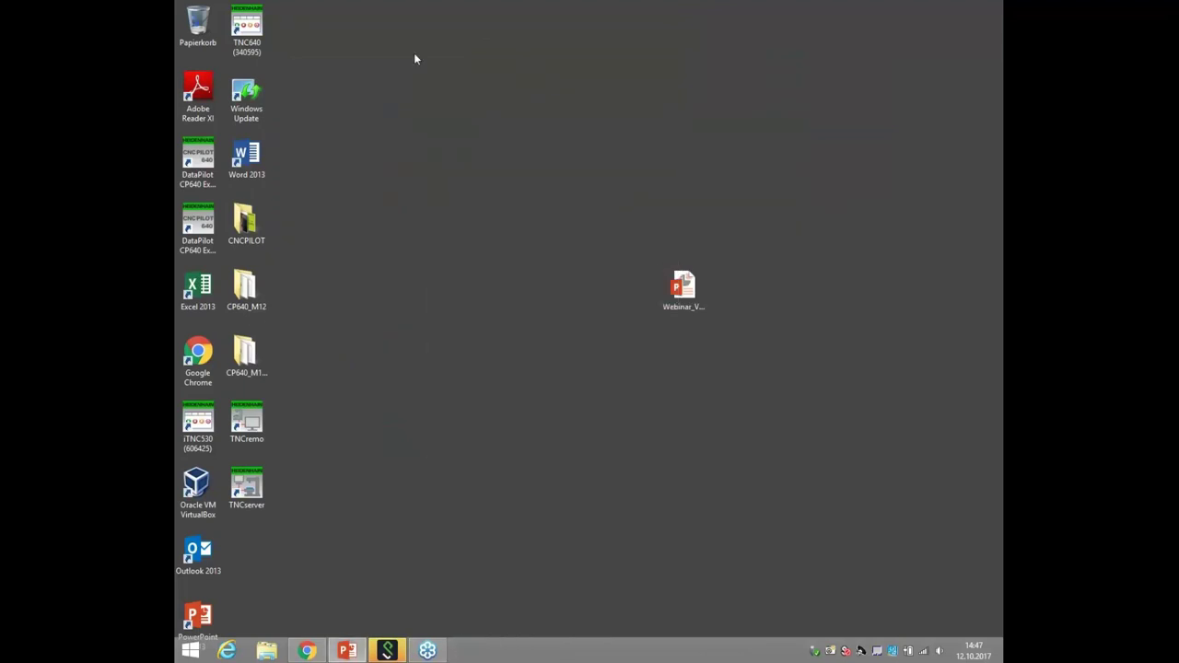
Restart the TNC640 (340595) programming station from the desktop and move its virtual keyboard out of the full-screen view.
double_click(247, 27)
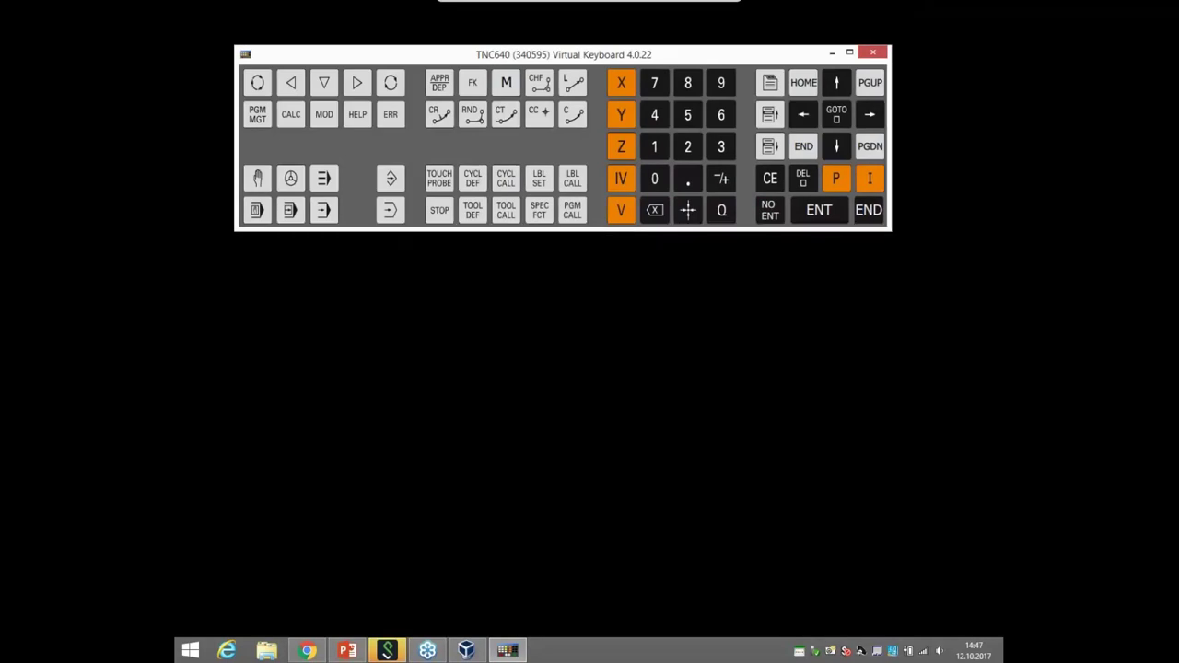
left_click_drag(668, 58, 1174, 121)
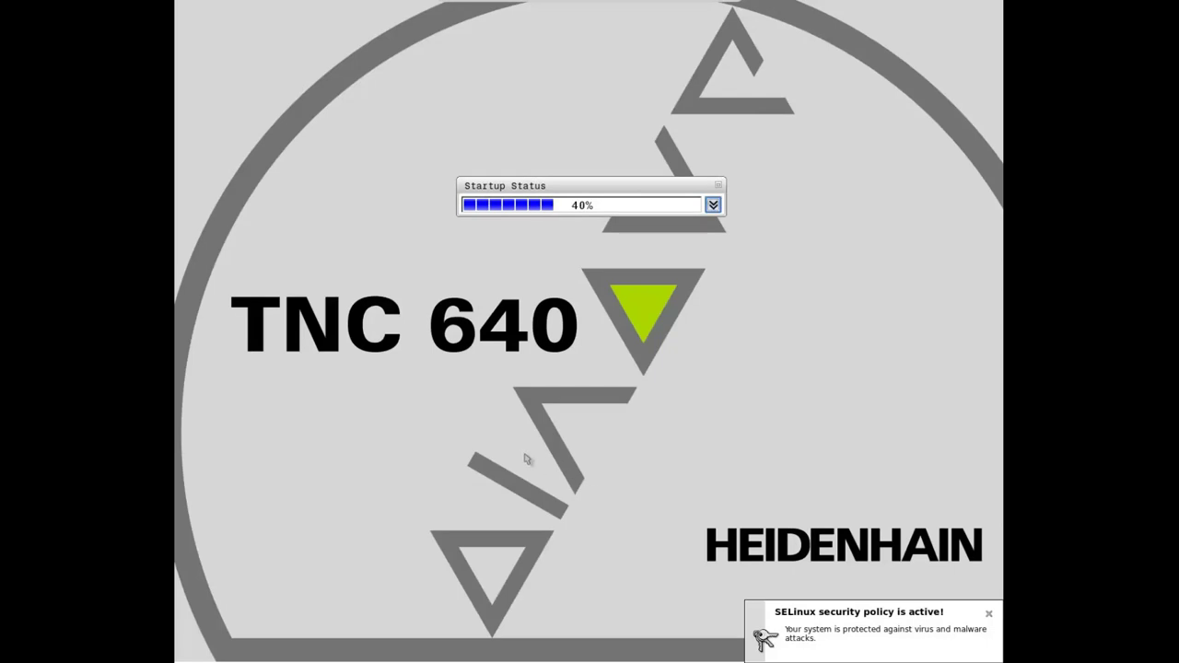
left_click(590, 444)
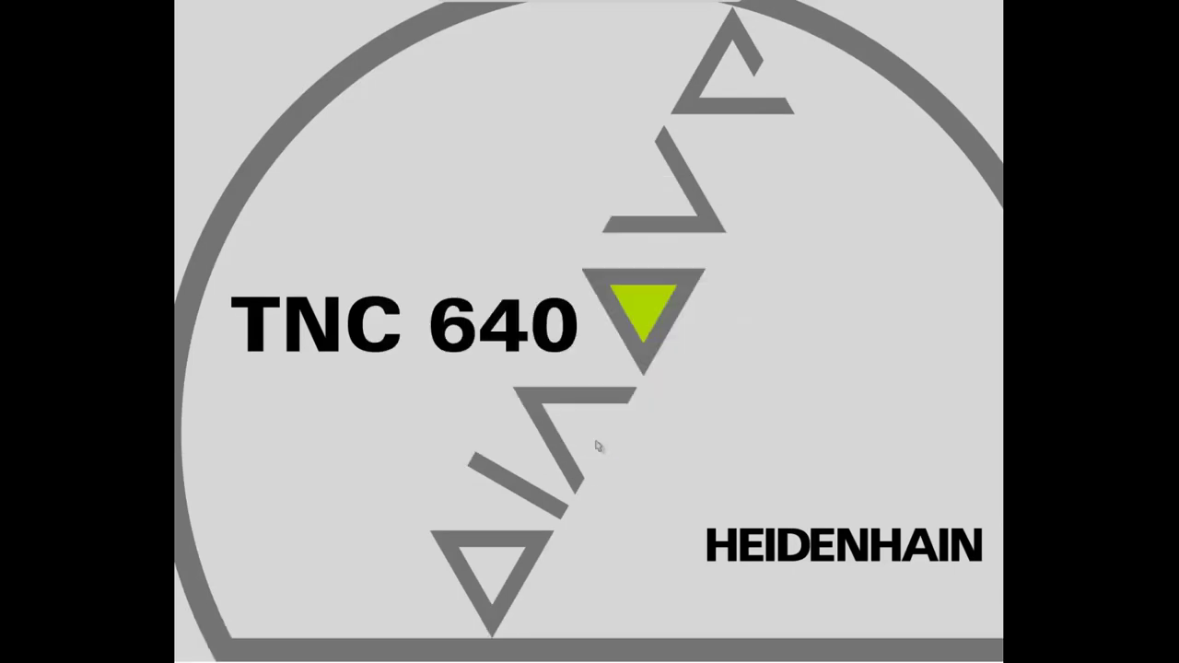